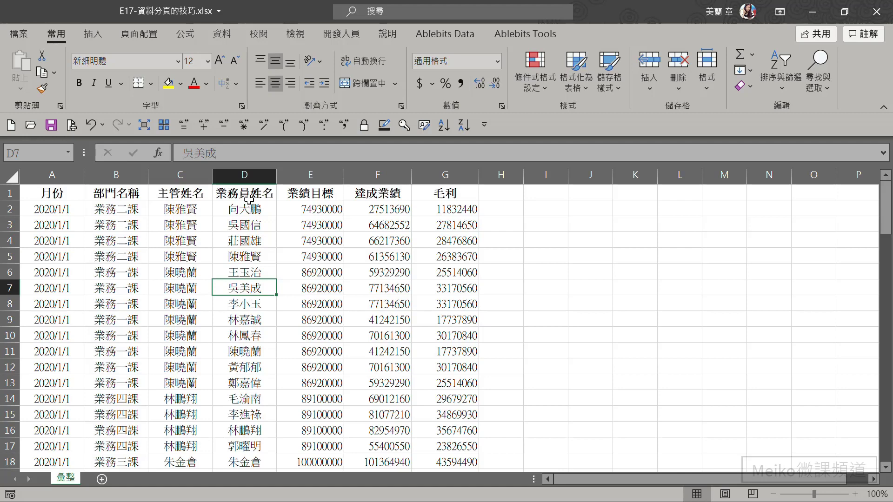
Sort the sales table in ascending order by the salesperson-name column (業務員姓名).
left_click(249, 194)
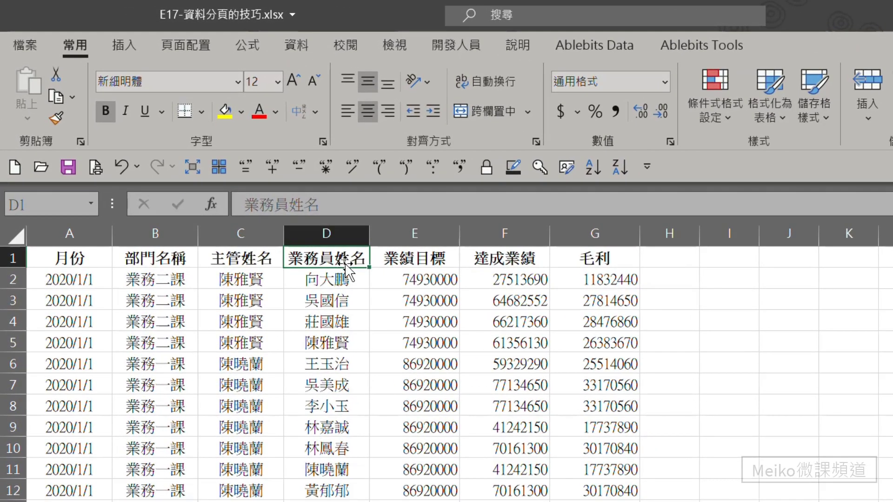
left_click(599, 171)
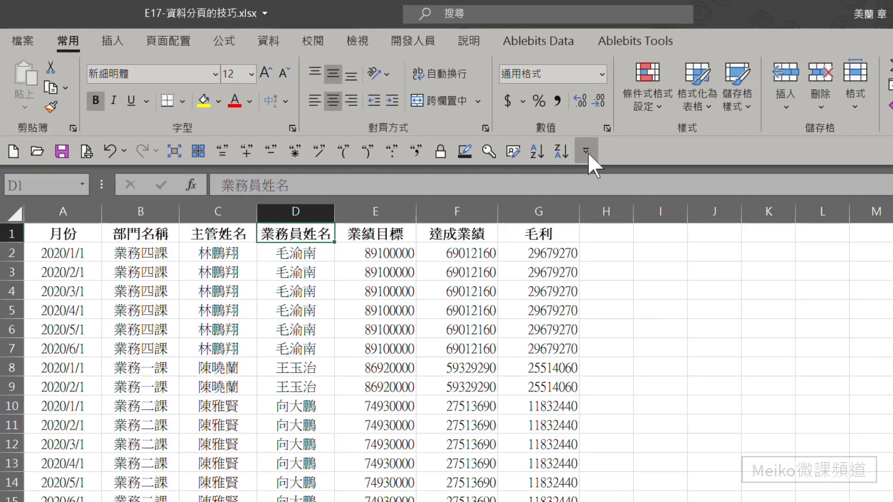
left_click(647, 172)
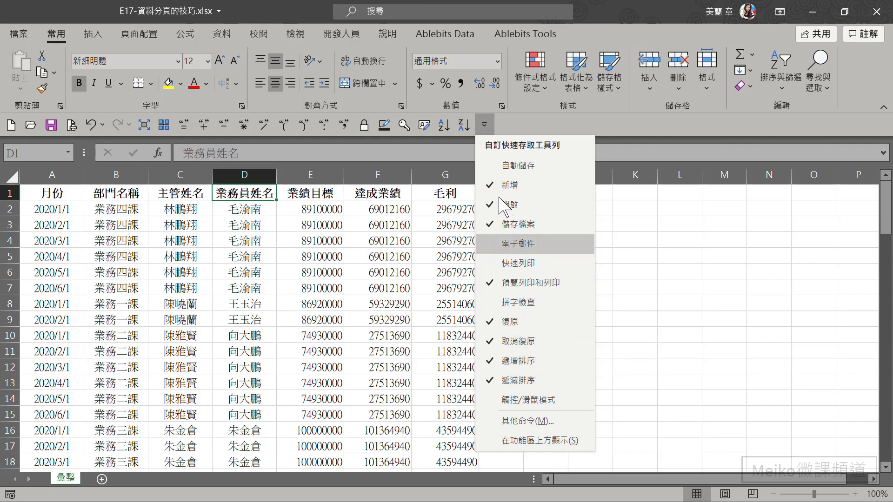
Insert a manual page break above row 8, where the second salesperson's records begin.
left_click(55, 303)
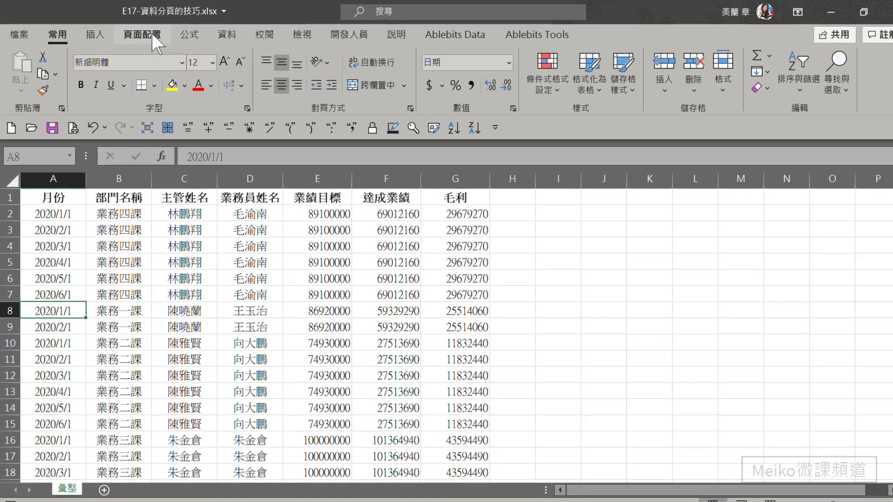
left_click(150, 33)
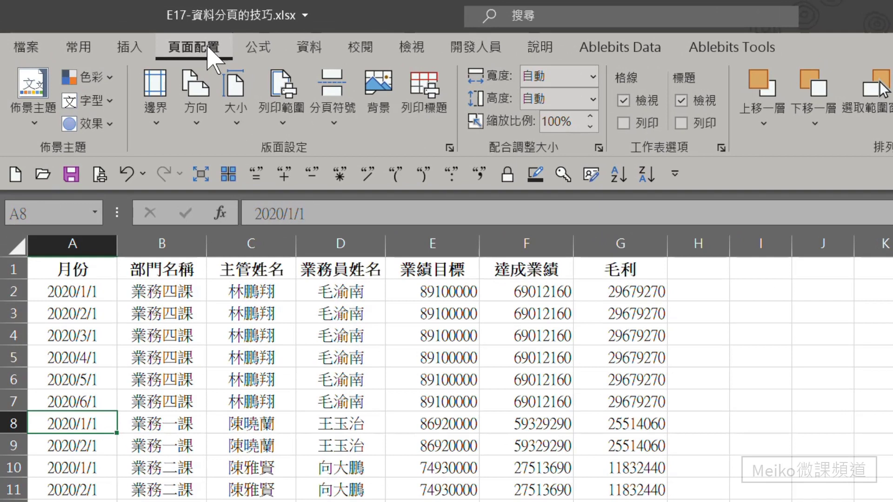
left_click(347, 120)
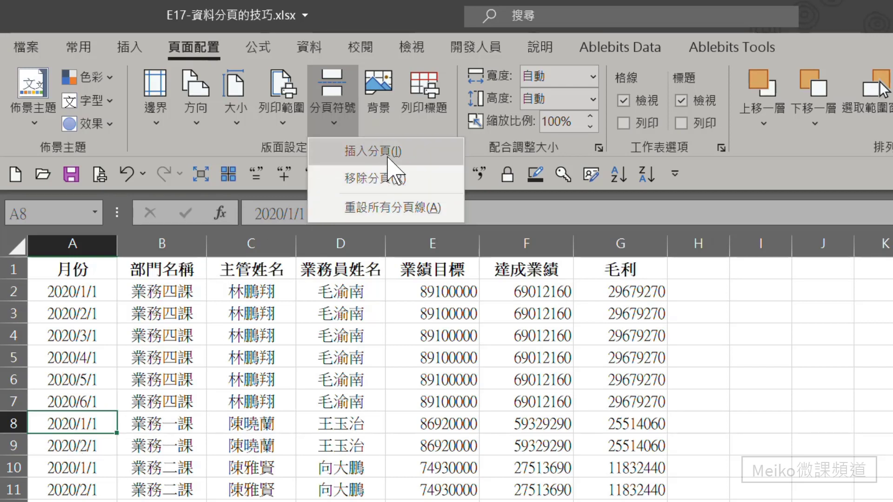
left_click(387, 154)
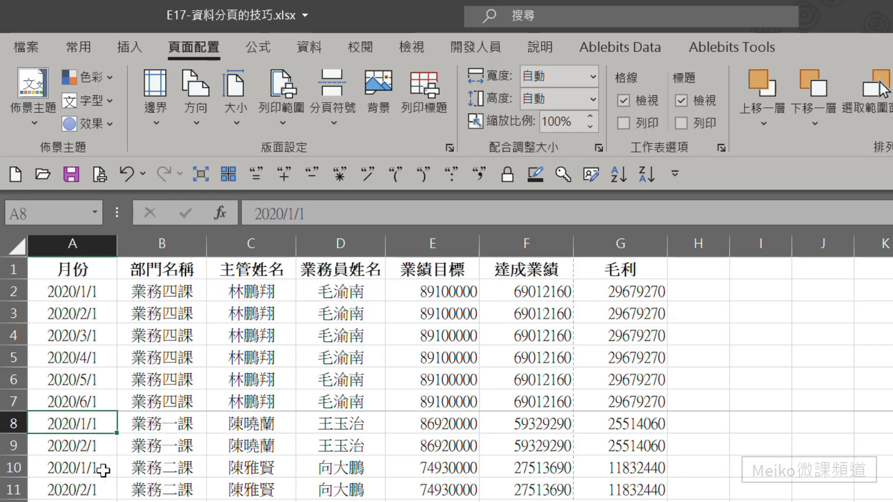
Insert another manual page break above row 10, where the third salesperson's records begin.
left_click(73, 469)
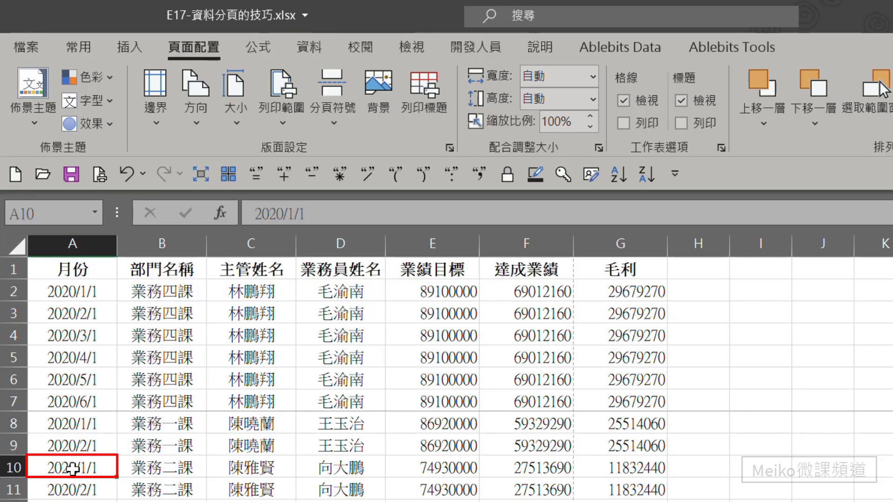
left_click(334, 118)
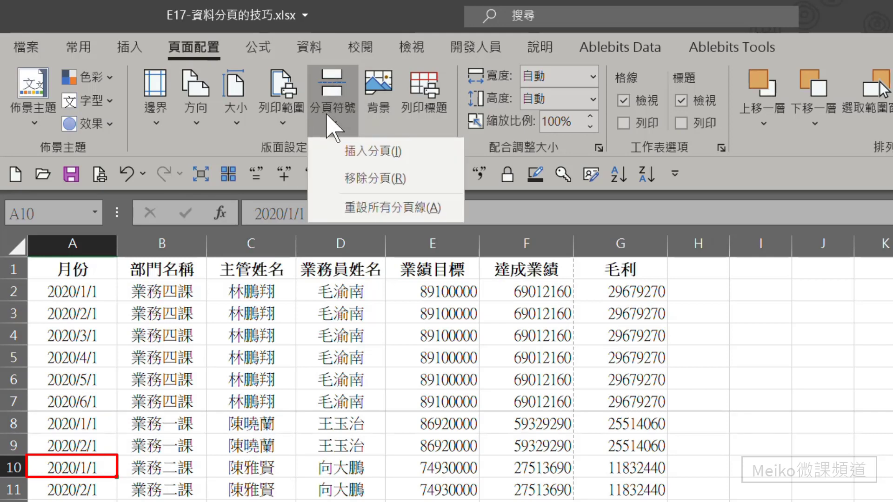
left_click(342, 160)
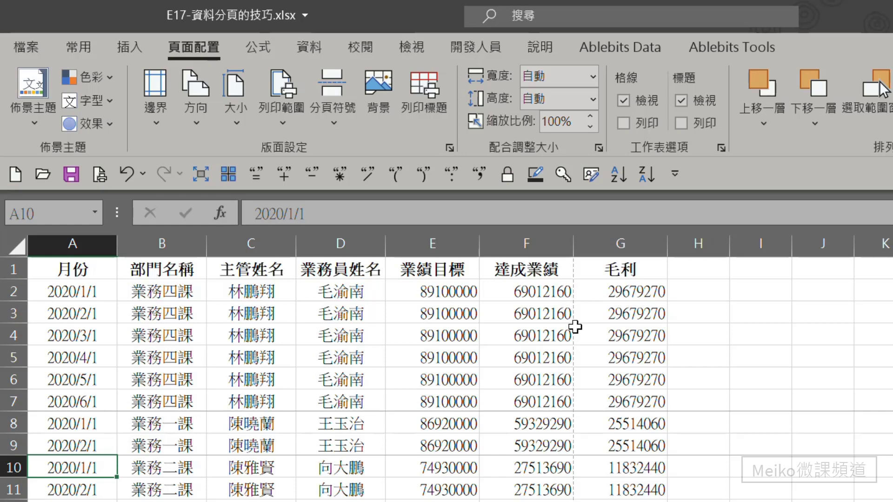
Examine the first page's columns in the enlarged print preview and return to the worksheet.
left_click(102, 179)
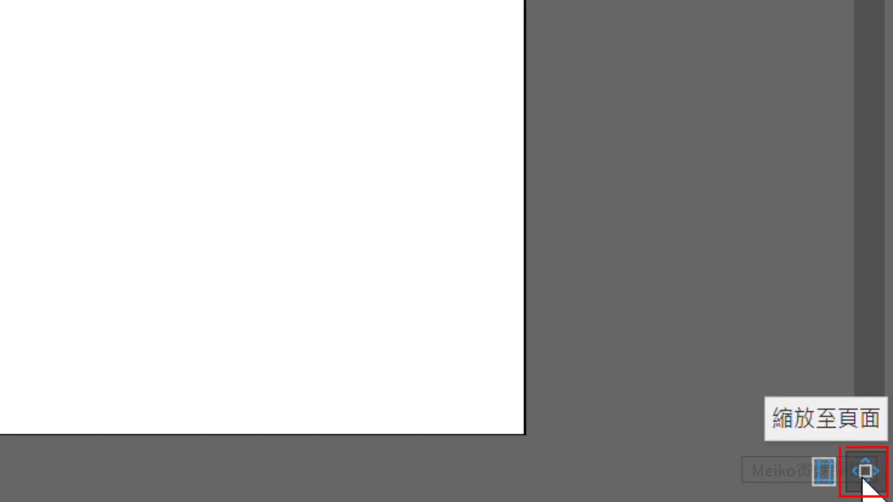
left_click(863, 480)
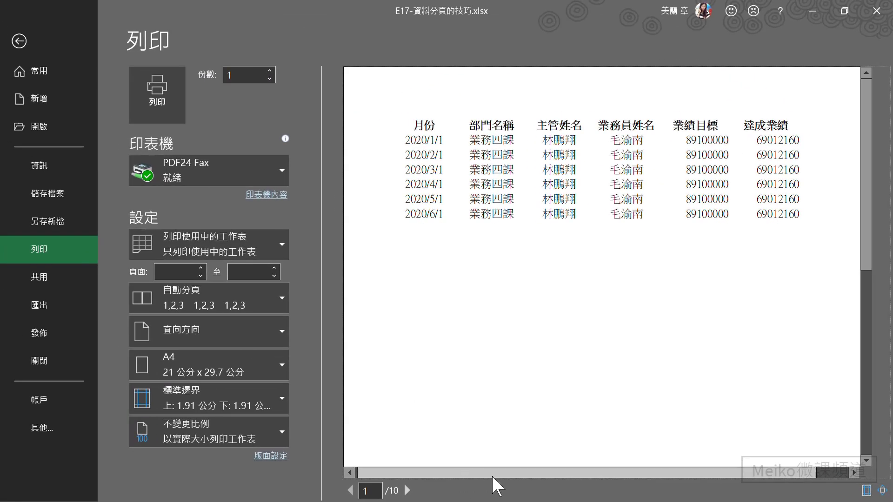
left_click_drag(330, 462, 506, 454)
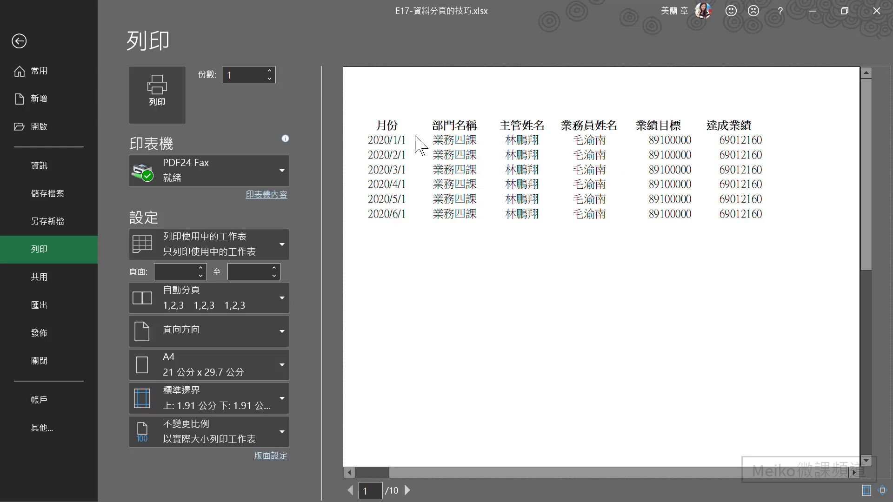
left_click(20, 39)
left_click(310, 249)
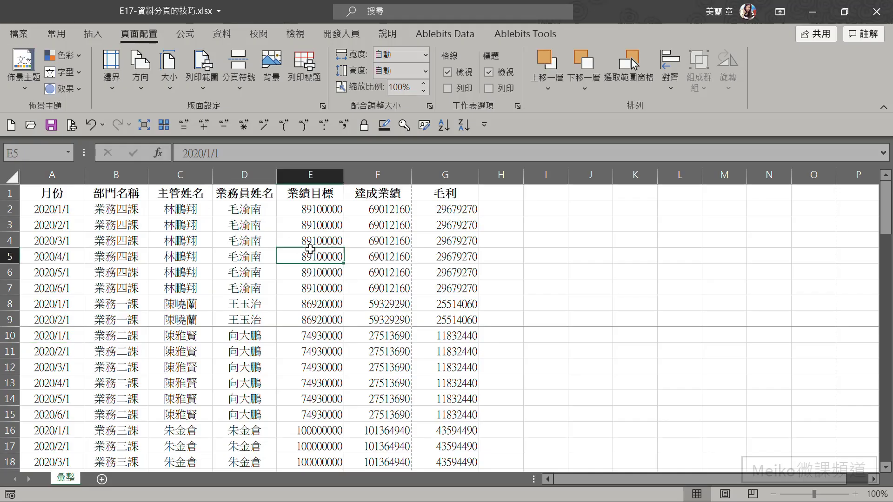
Narrow columns A to C and E to G so all seven columns fit across one printed page.
left_click_drag(181, 175, 47, 185)
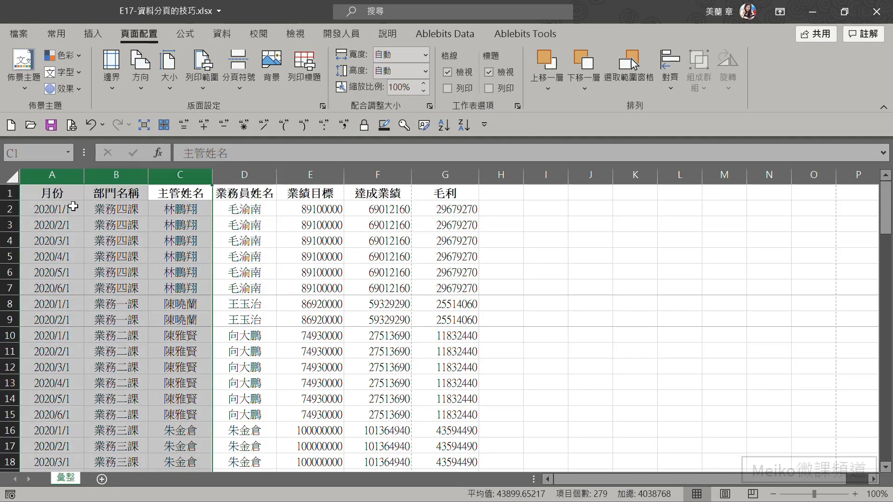
left_click_drag(214, 173, 193, 173)
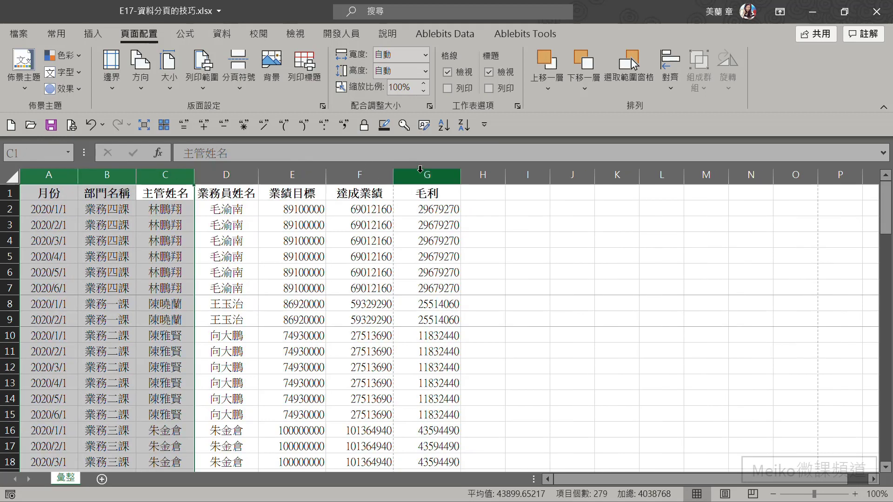
left_click_drag(420, 175, 311, 179)
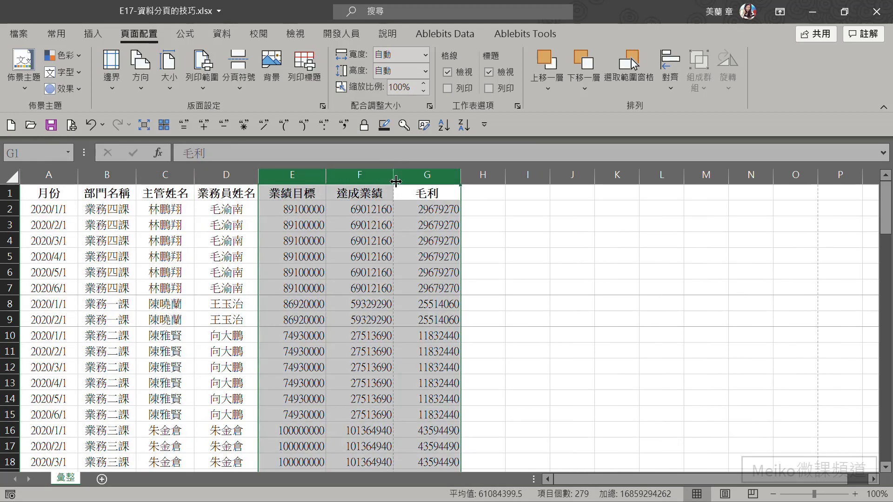
left_click_drag(396, 180, 391, 180)
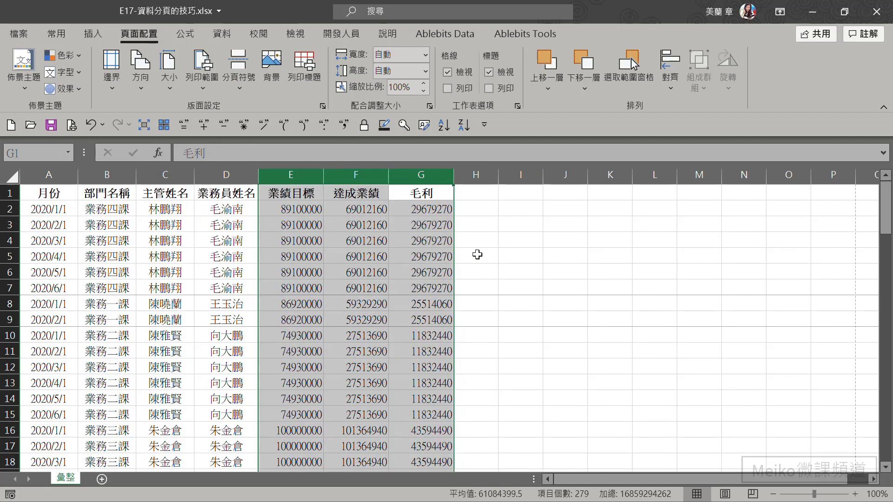
left_click(490, 254)
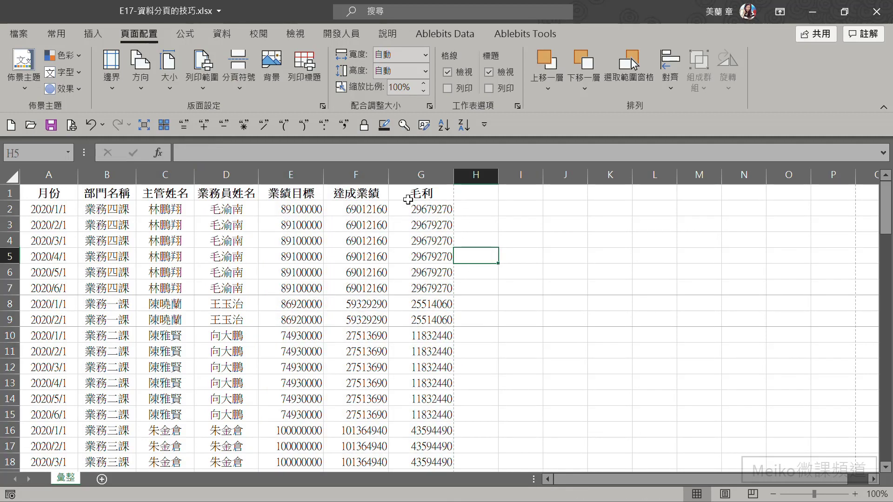
Check the page breaks on every page in the whole-page print preview and return to the worksheet.
left_click(74, 125)
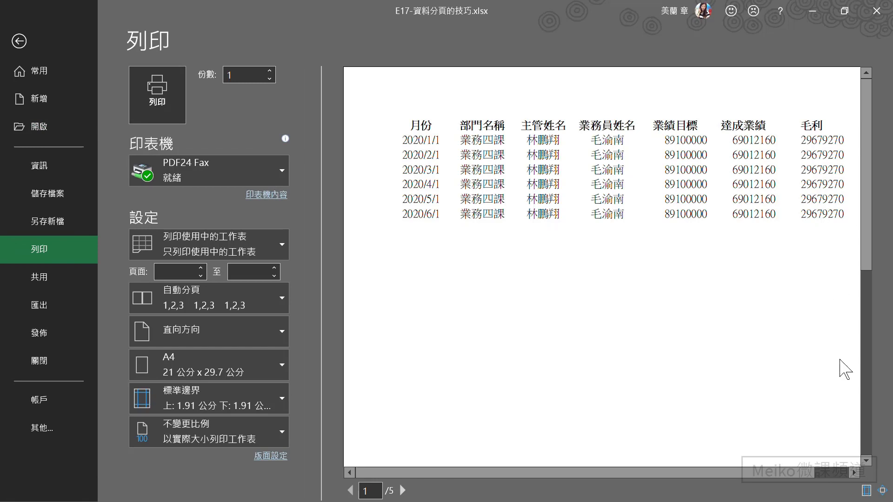
left_click(883, 491)
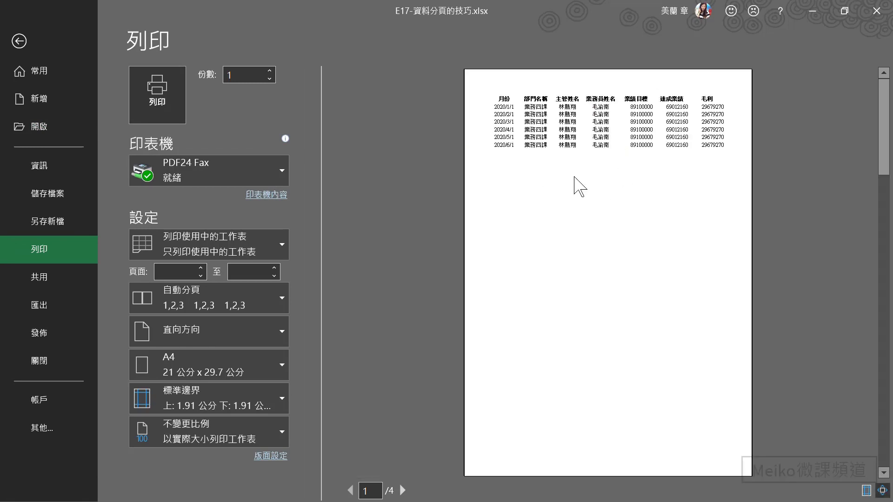
left_click(403, 490)
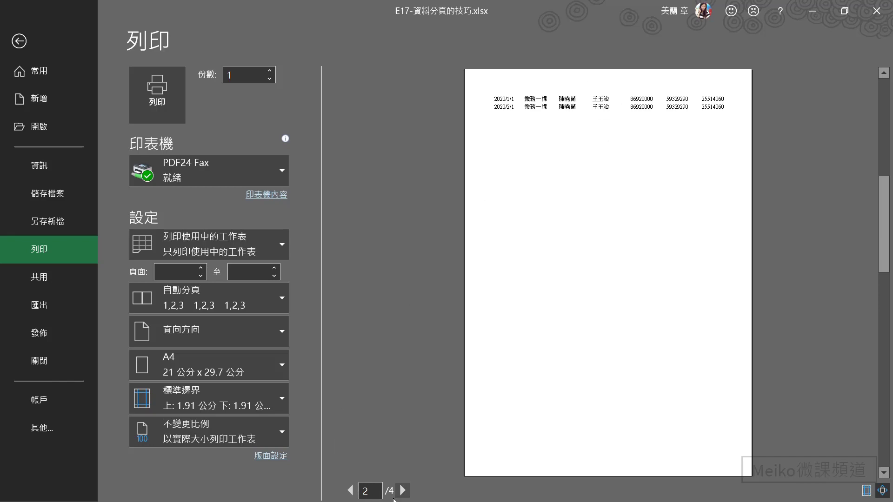
left_click(403, 491)
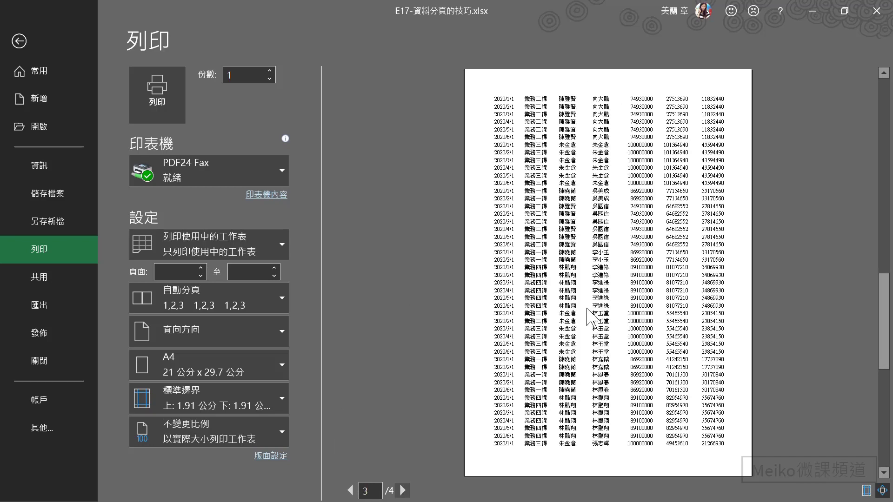
scroll(575, 199, "down", 1)
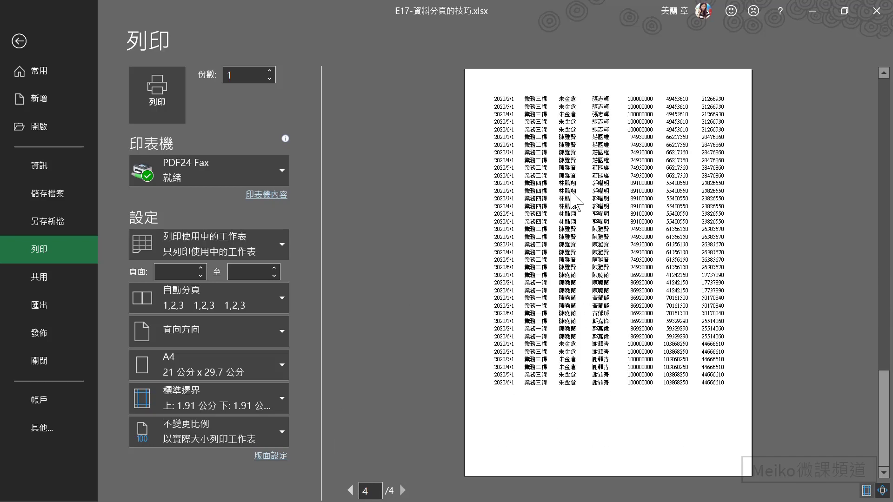
scroll(573, 195, "up", 1)
scroll(573, 194, "up", 2)
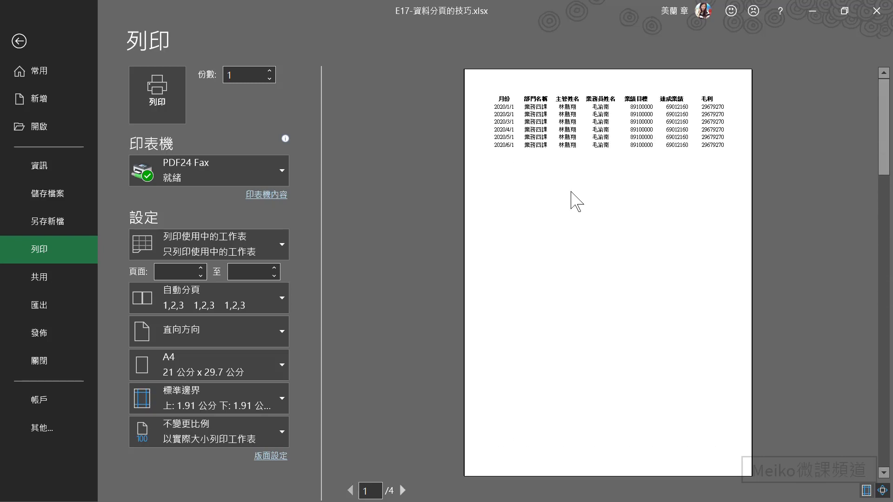
key("Escape")
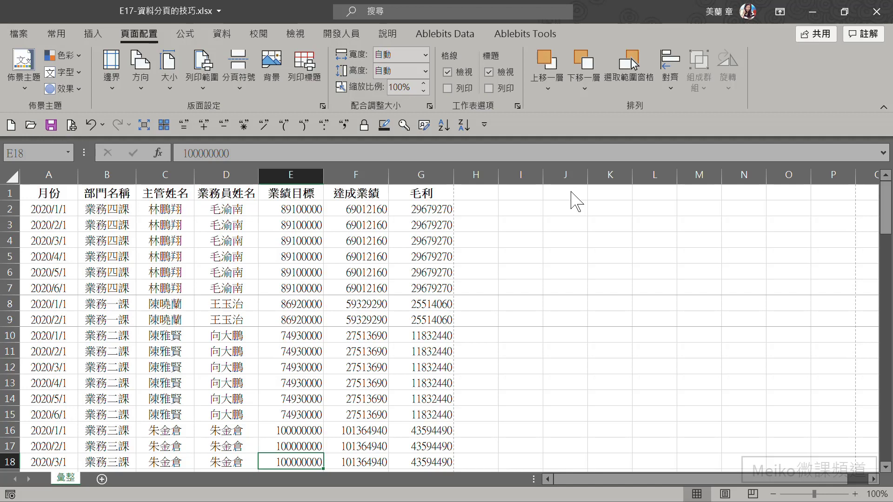
Remove the manual page break above row 10 and reset all page breaks on the sheet.
left_click(53, 335)
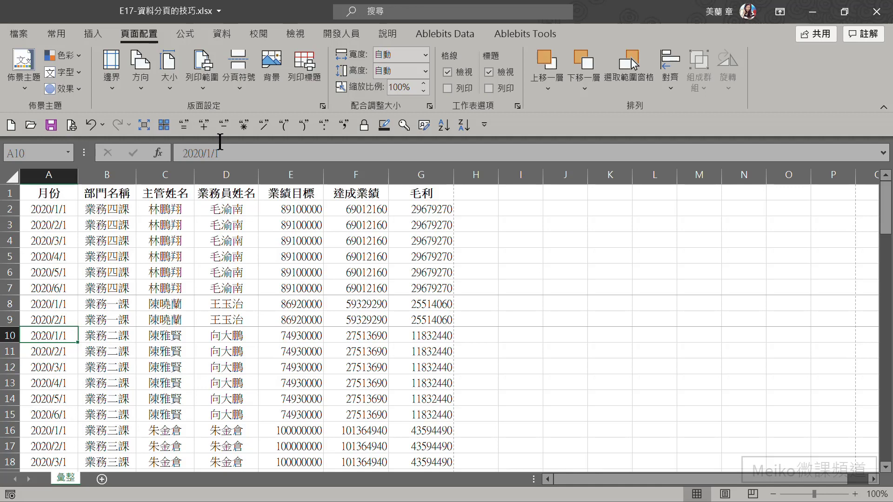
left_click(238, 70)
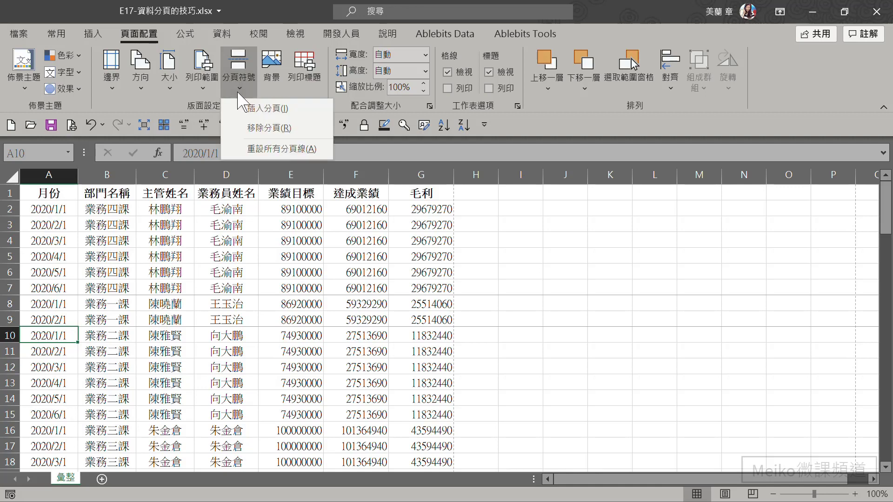
left_click(250, 126)
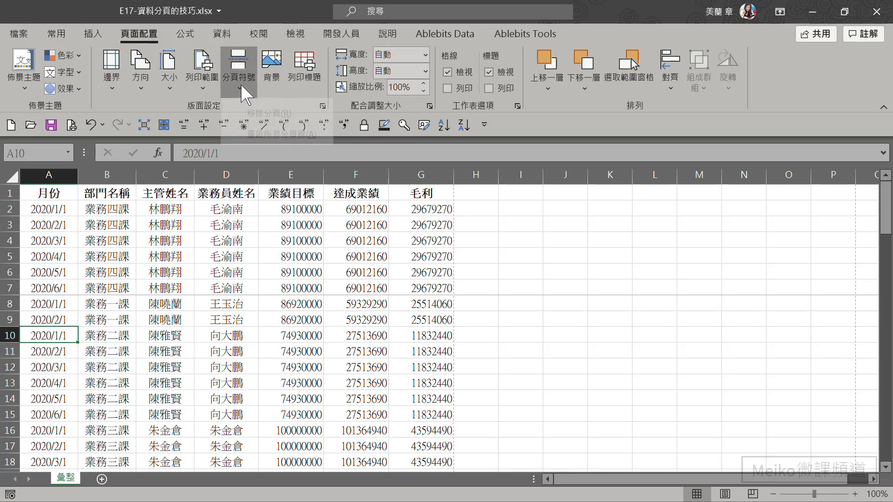
left_click(238, 70)
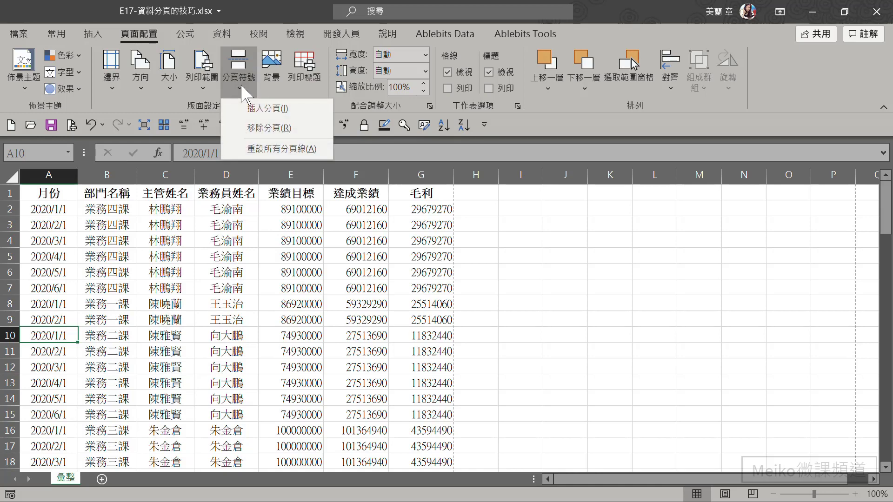
left_click(273, 149)
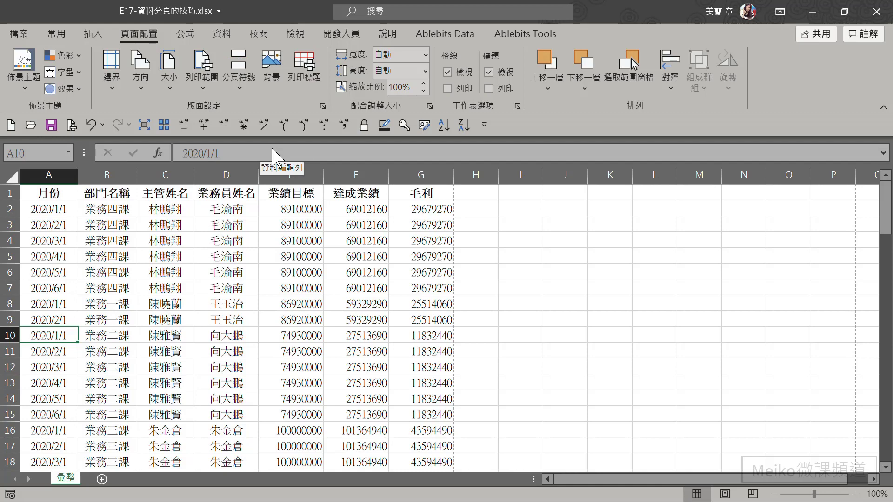
Set up a Subtotal on the sales data, grouped by 業務員姓名 and using the Sum (加總) function.
left_click(222, 34)
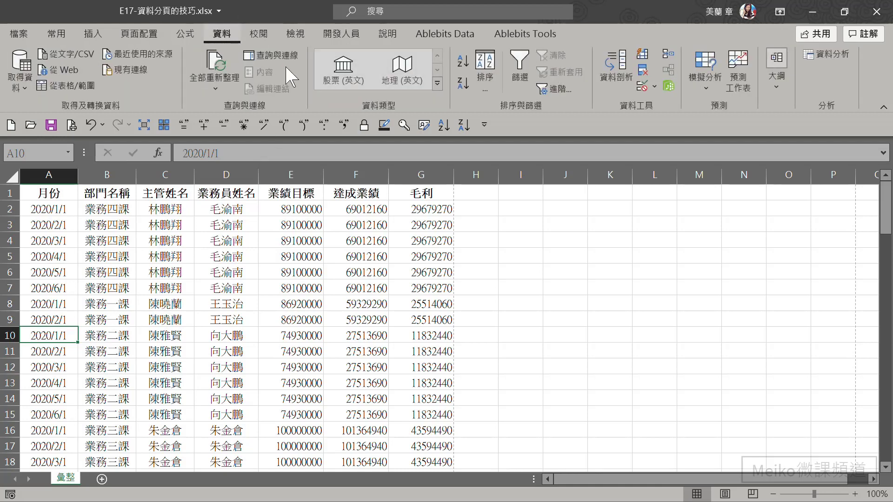
left_click(776, 68)
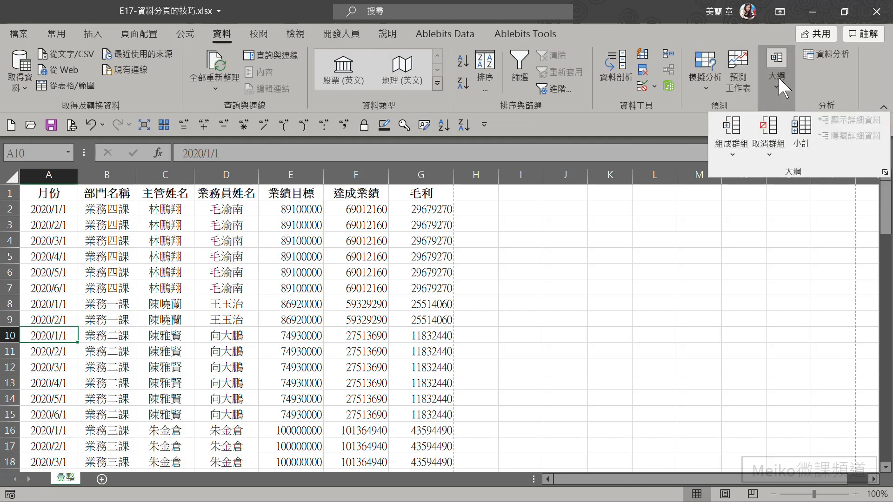
left_click(804, 140)
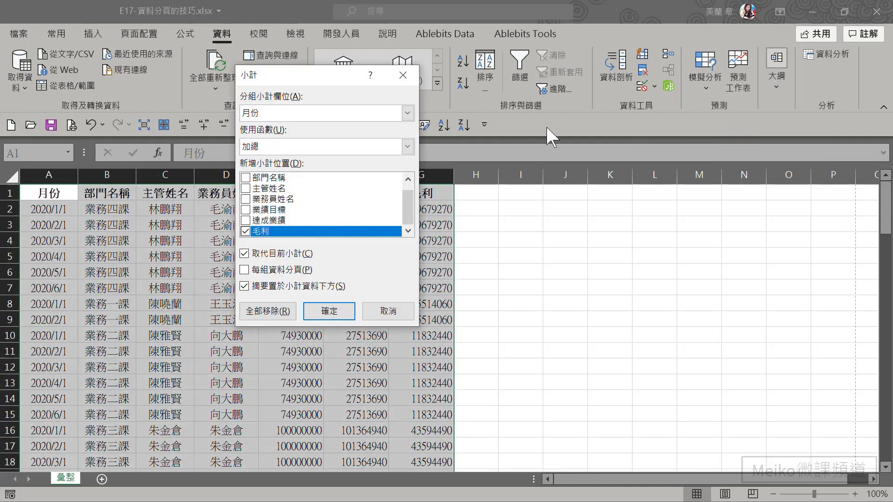
left_click_drag(307, 75, 600, 140)
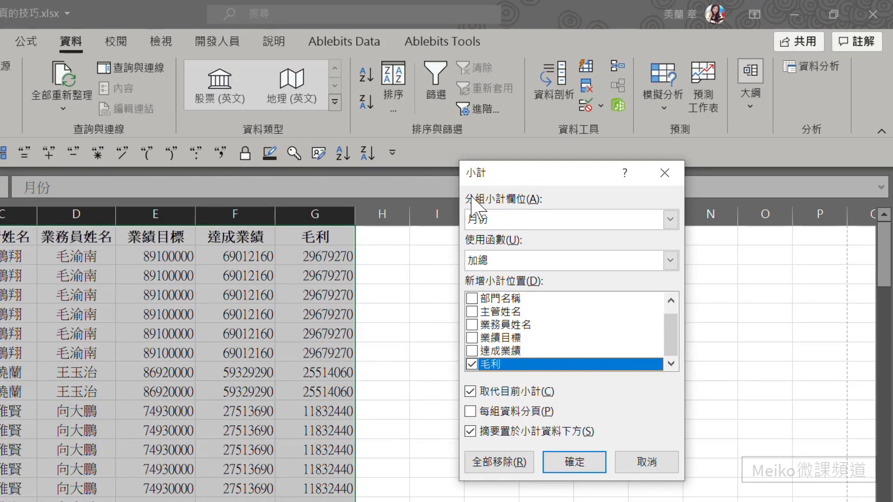
left_click(505, 218)
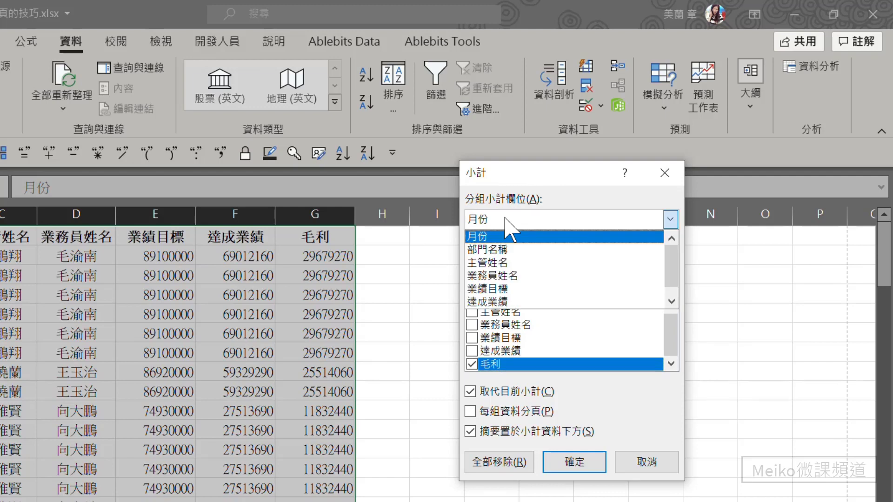
left_click(504, 275)
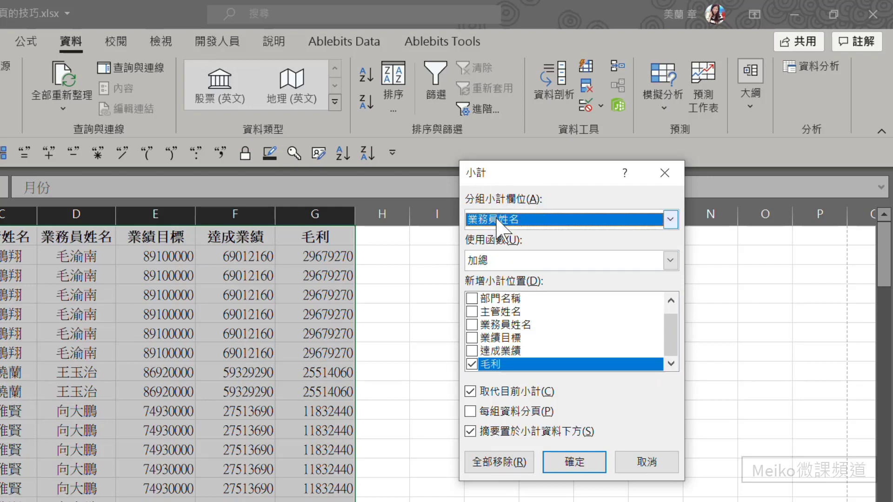
left_click(494, 262)
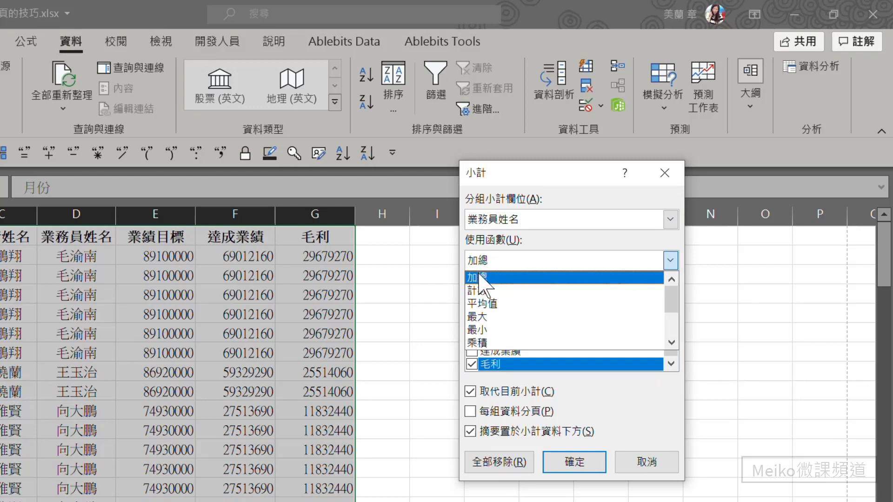
left_click(487, 278)
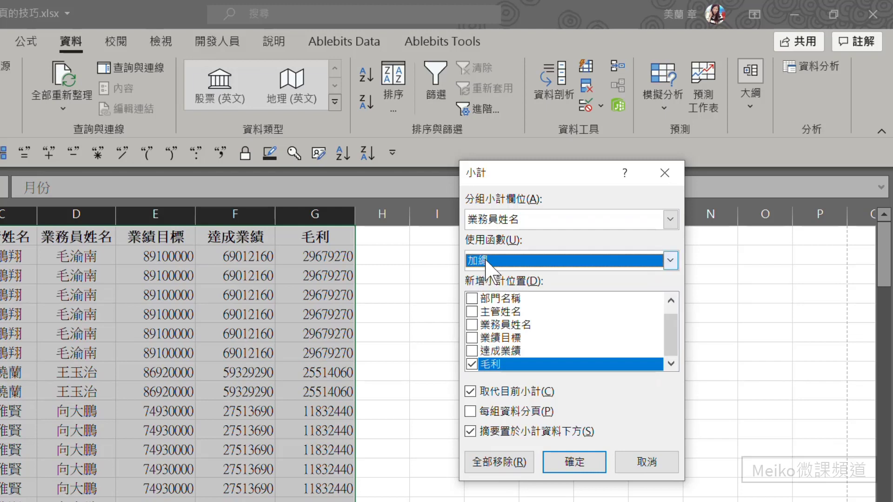
Include 業績目標 and 達成業績 alongside 毛利, enable a page break between groups (每組資料分頁), and apply the subtotals.
left_click(472, 339)
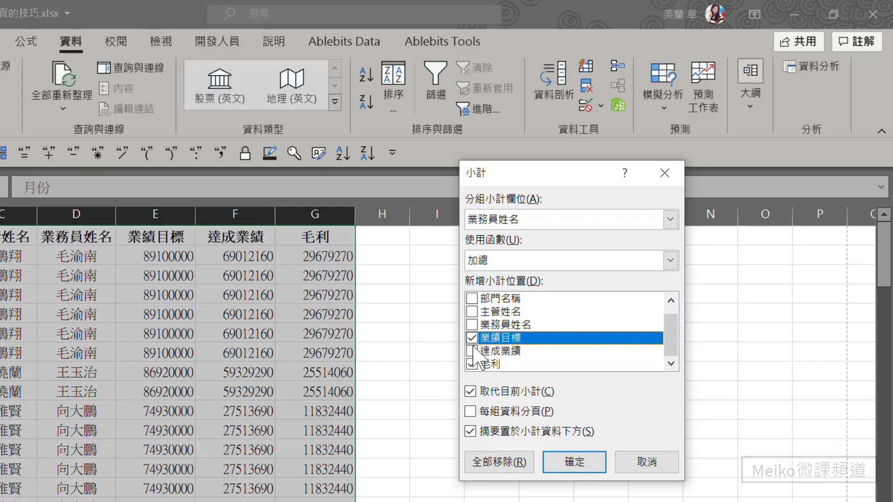
left_click(472, 351)
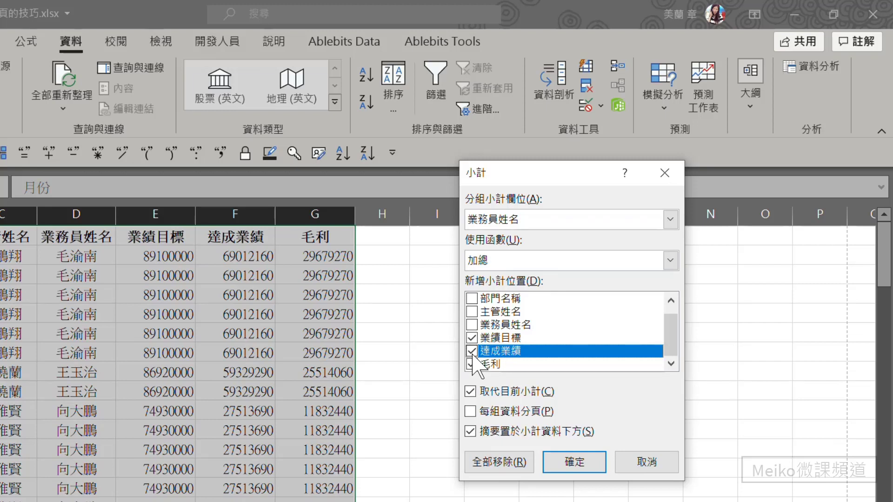
left_click(475, 338)
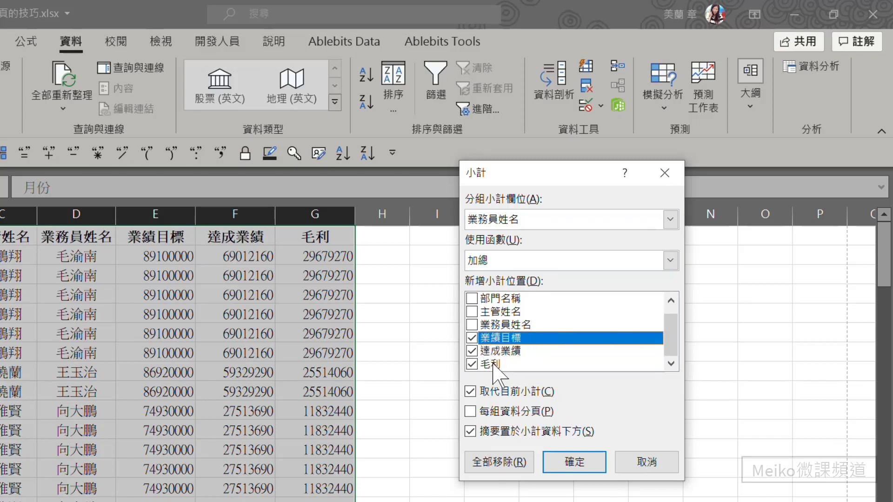
left_click(492, 412)
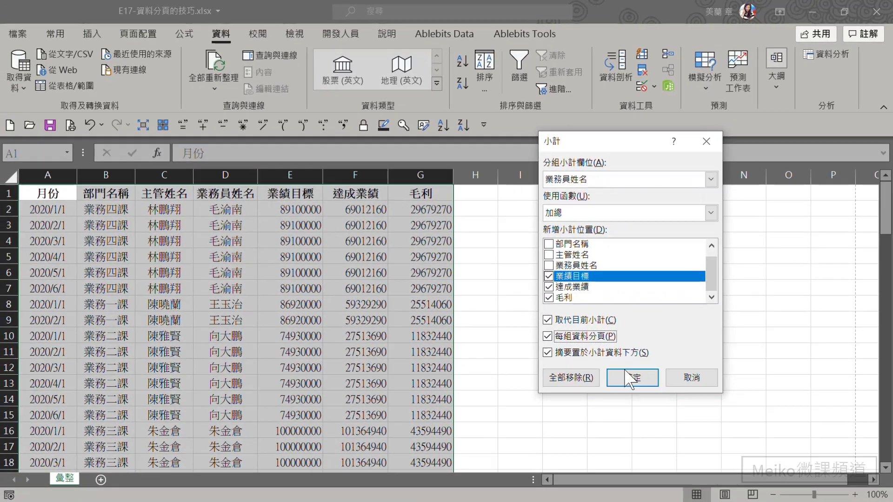
left_click(574, 461)
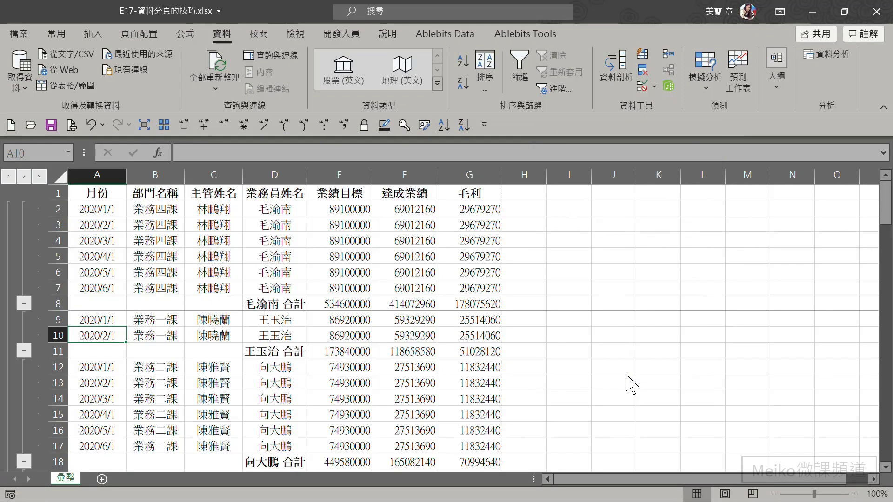
Check in the print preview that each salesperson's rows and subtotal fall on a separate page, and return to the worksheet.
left_click(71, 125)
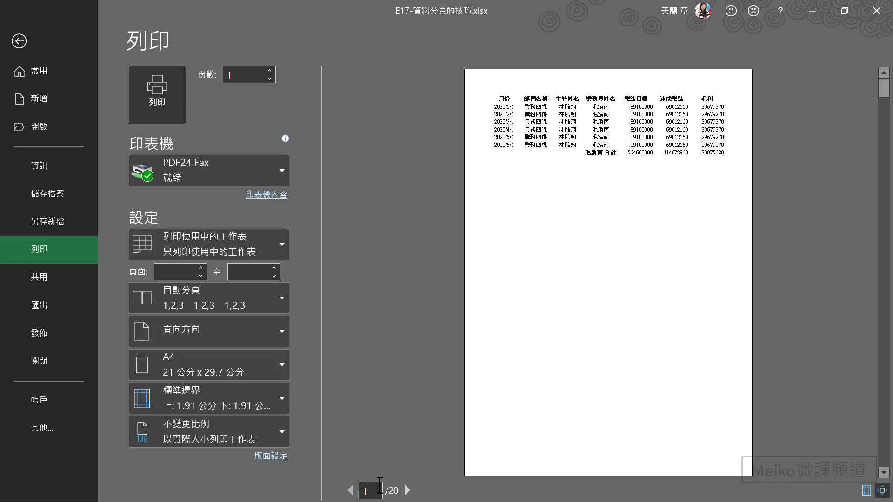
left_click(407, 491)
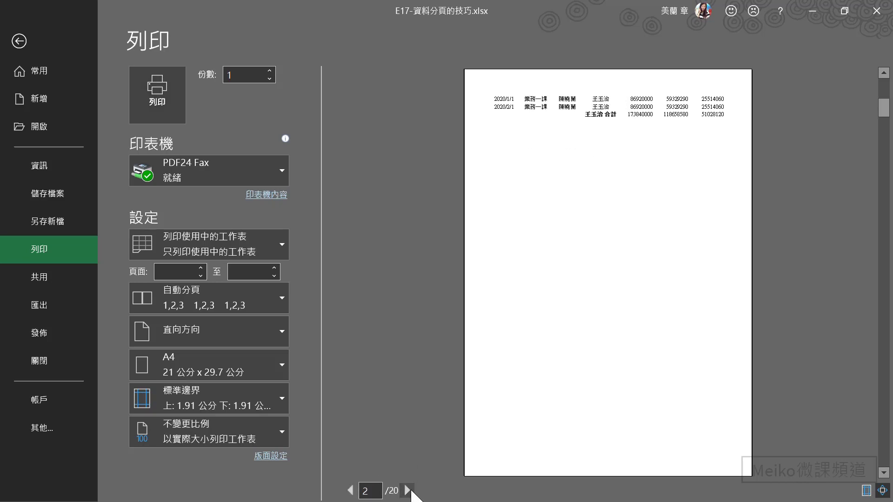
left_click(408, 491)
left_click(407, 490)
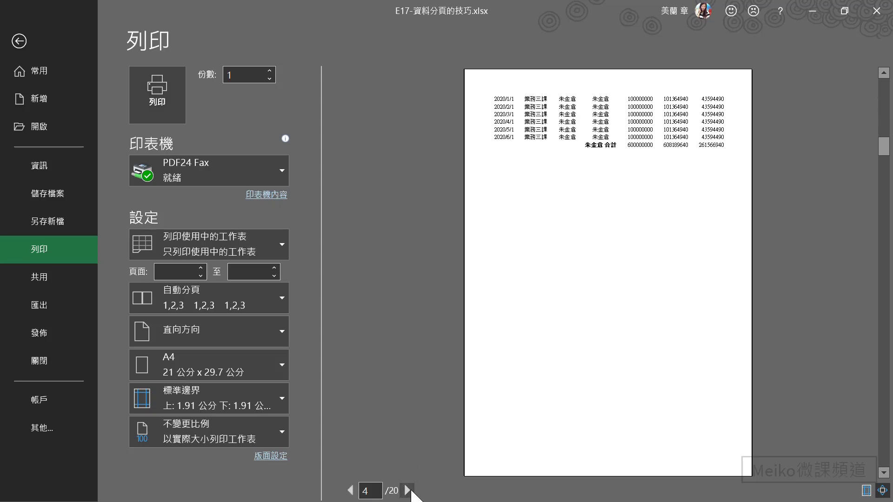
left_click(407, 491)
left_click(408, 491)
left_click(408, 490)
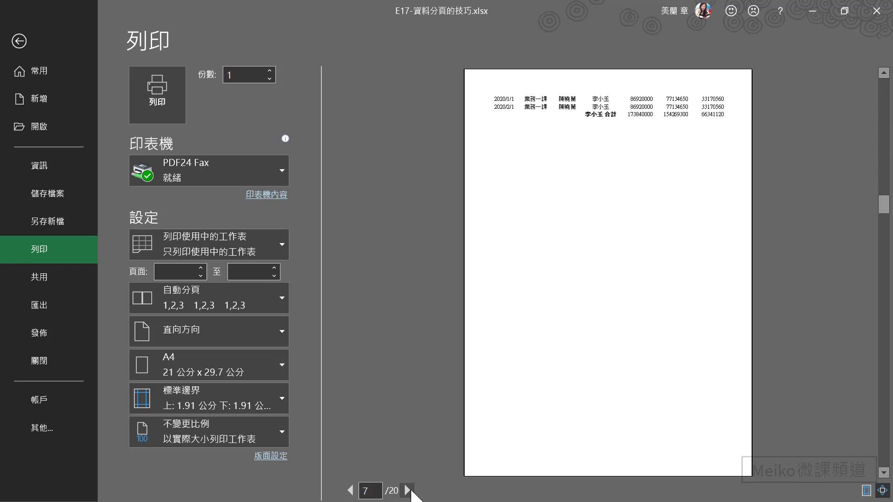
left_click(18, 41)
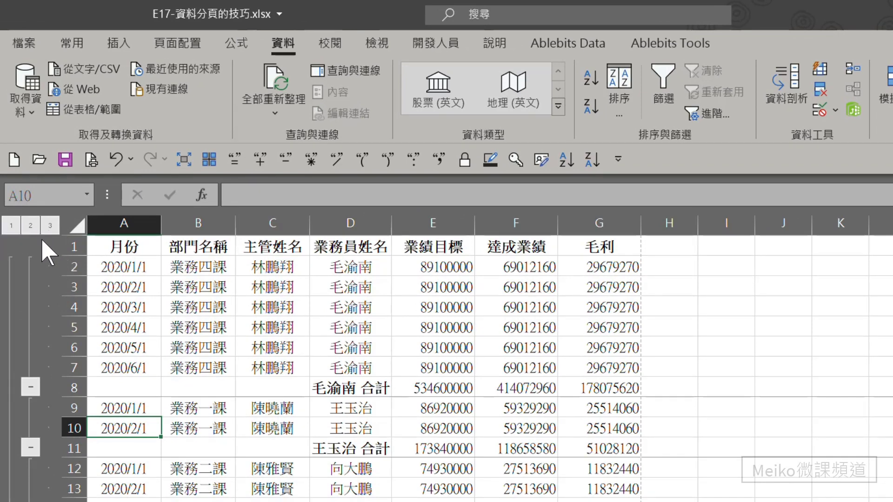
Collapse the outline to the level 2 salesperson subtotals and select rows 8 through 114.
left_click(30, 225)
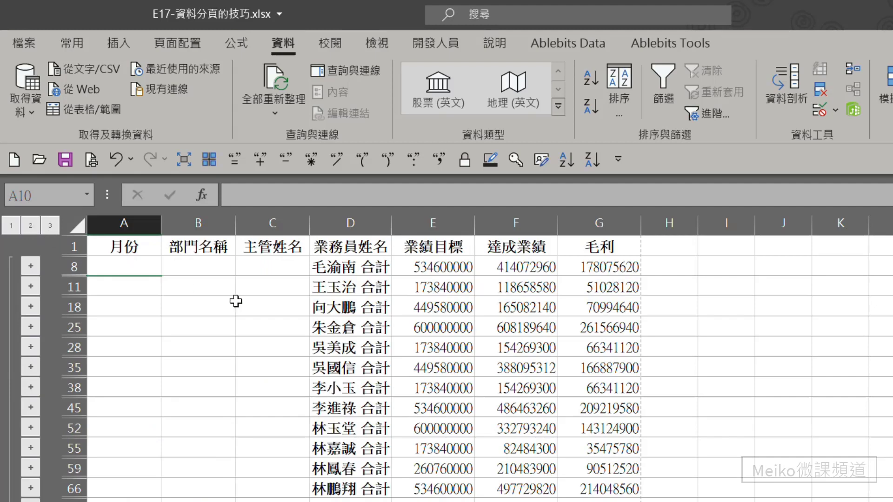
left_click(11, 226)
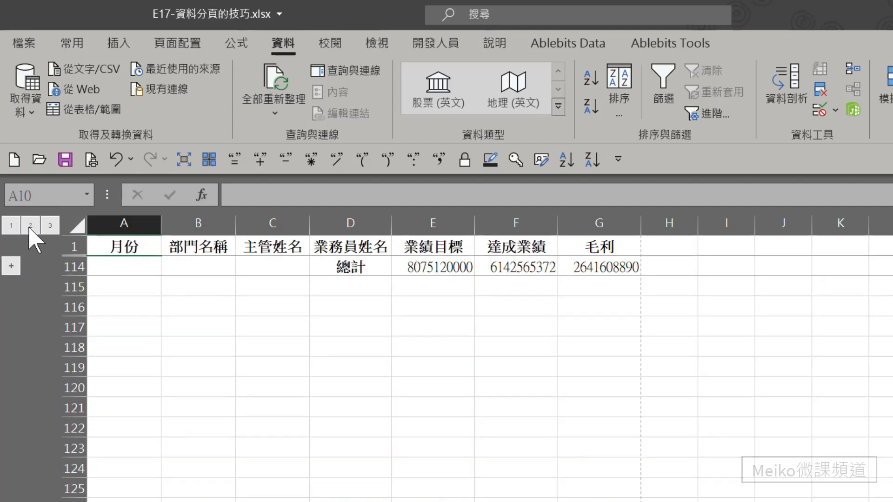
left_click(31, 226)
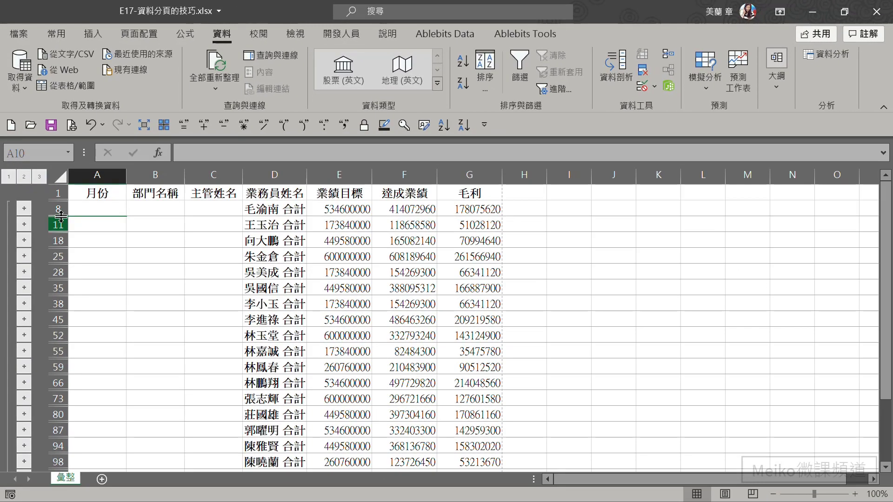
left_click_drag(58, 210, 78, 483)
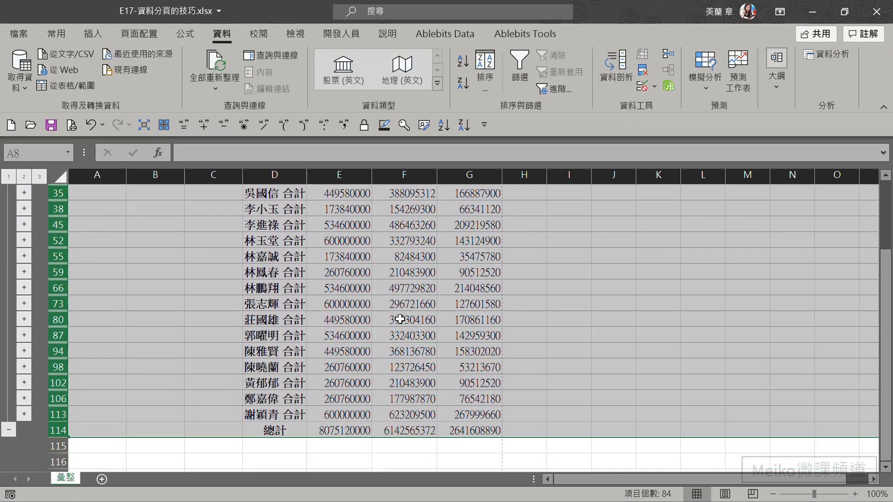
Try to delete the selected subtotal rows directly, and expand the outline to level 3 to check the remaining data.
right_click(353, 283)
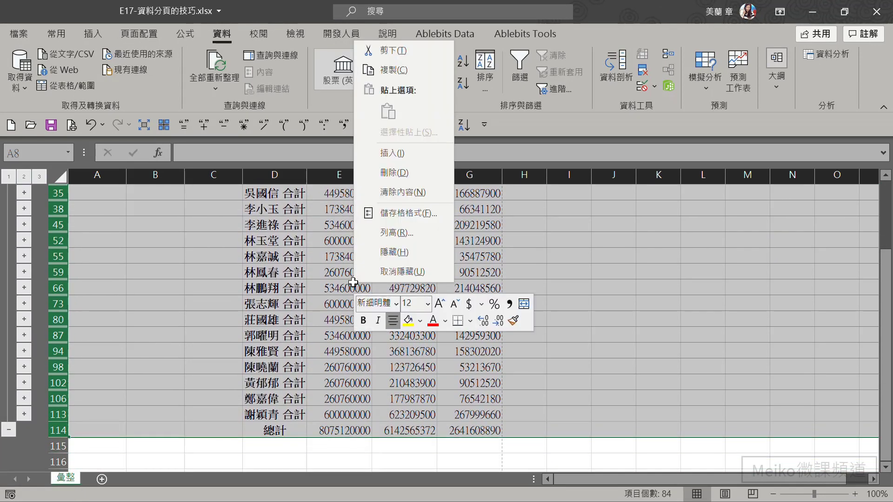
left_click(393, 173)
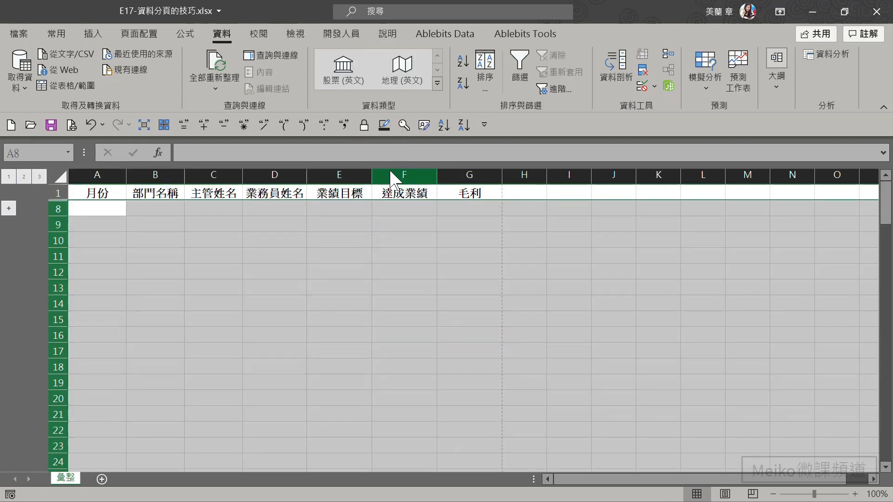
left_click(39, 177)
scroll(306, 268, "down", 20)
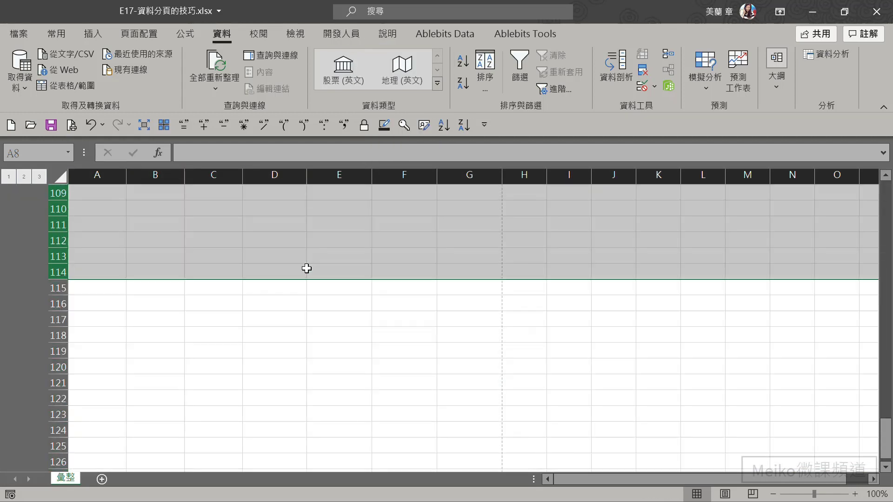
scroll(306, 269, "up", 20)
scroll(307, 269, "up", 11)
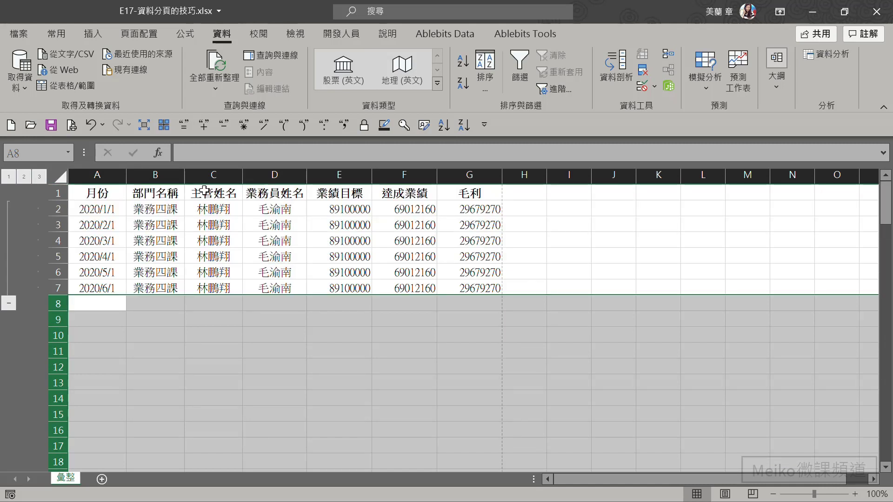
Undo the outline expansion and the row deletion.
left_click(92, 123)
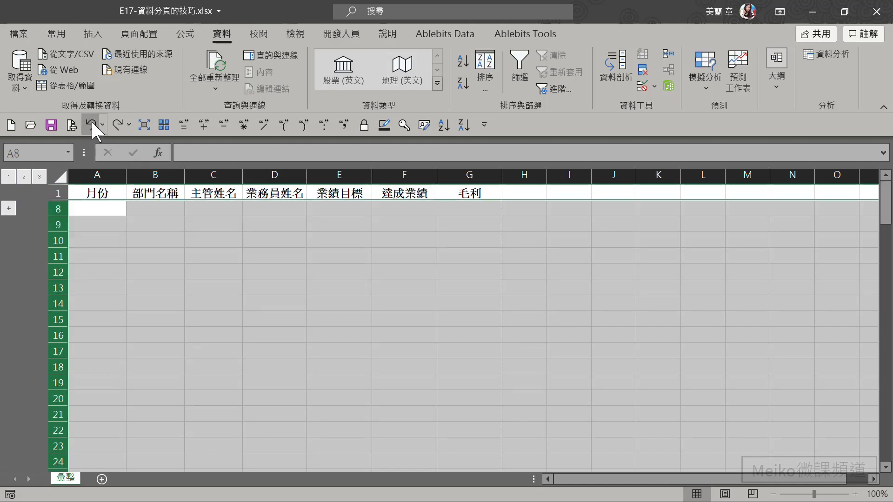
left_click(91, 123)
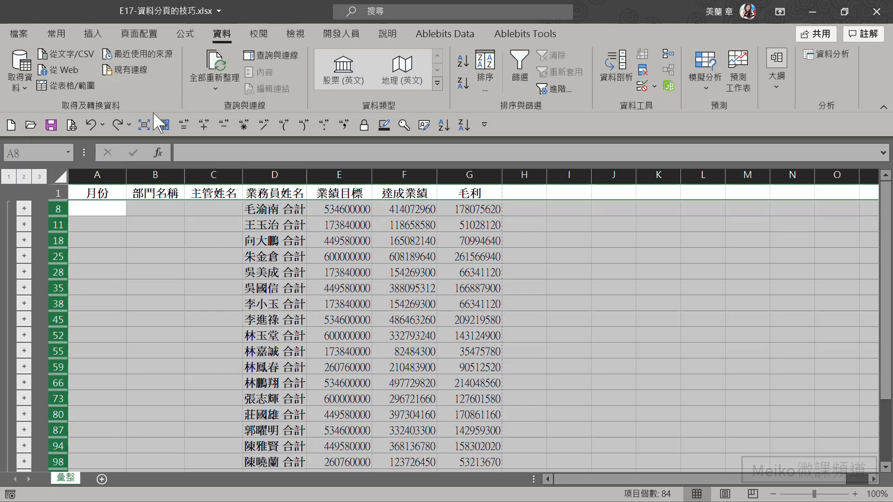
Limit the selection of rows 8 through 114 to visible cells only (可見儲存格) with Go To Special.
left_click(58, 33)
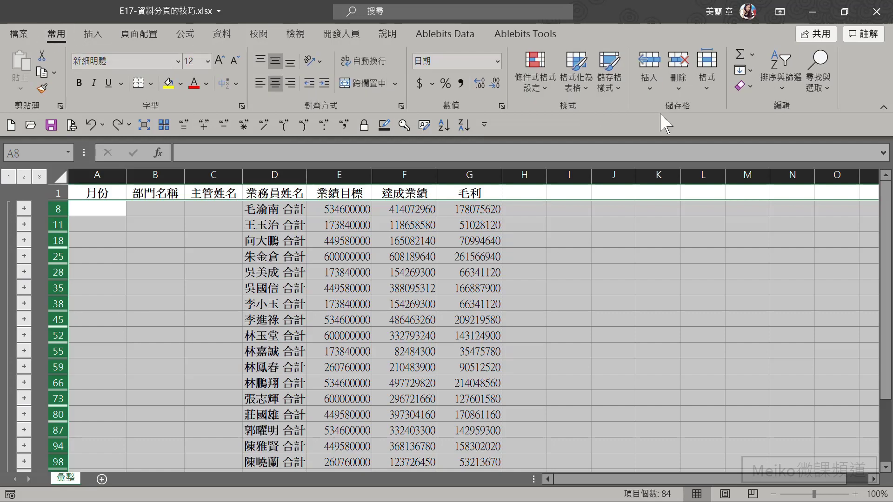
left_click(829, 96)
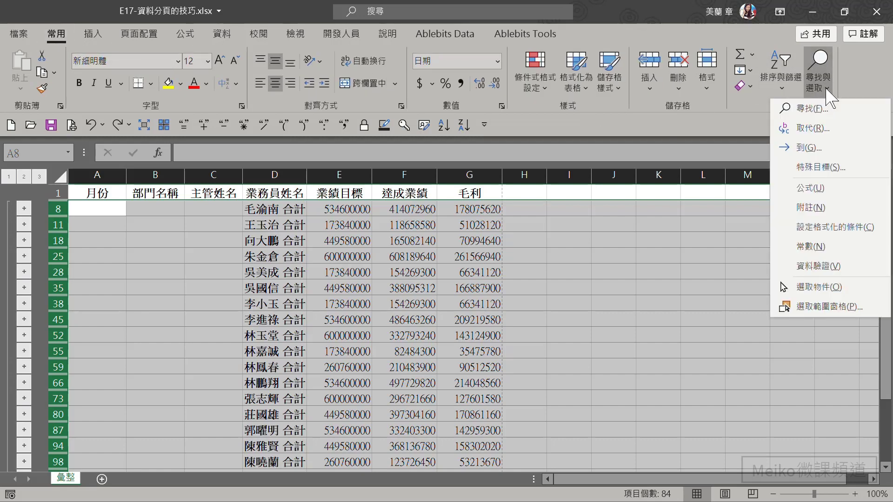
left_click(813, 167)
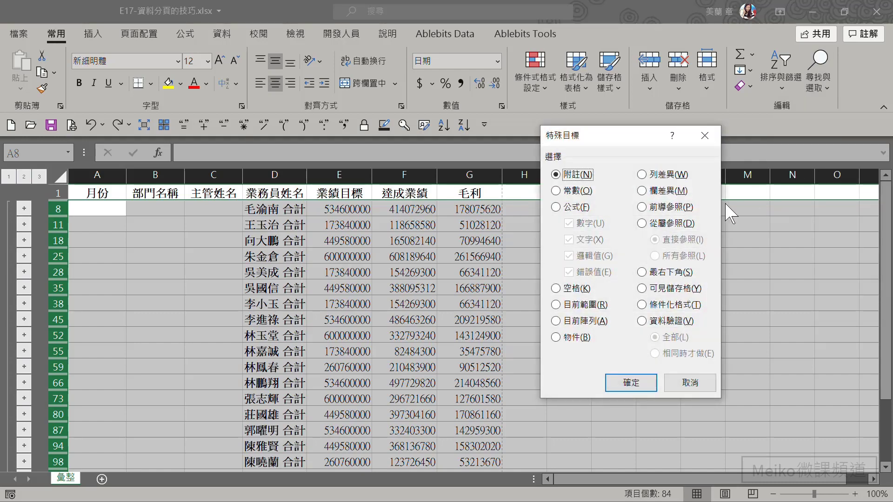
left_click(669, 288)
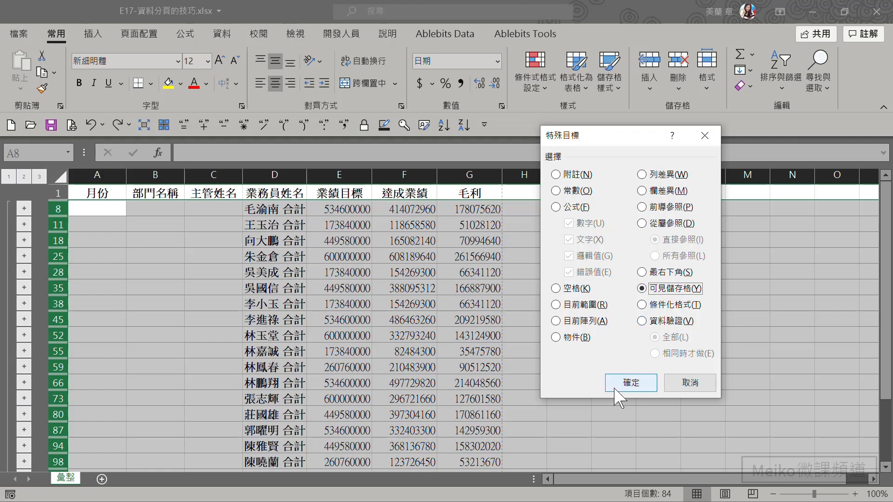
left_click(631, 383)
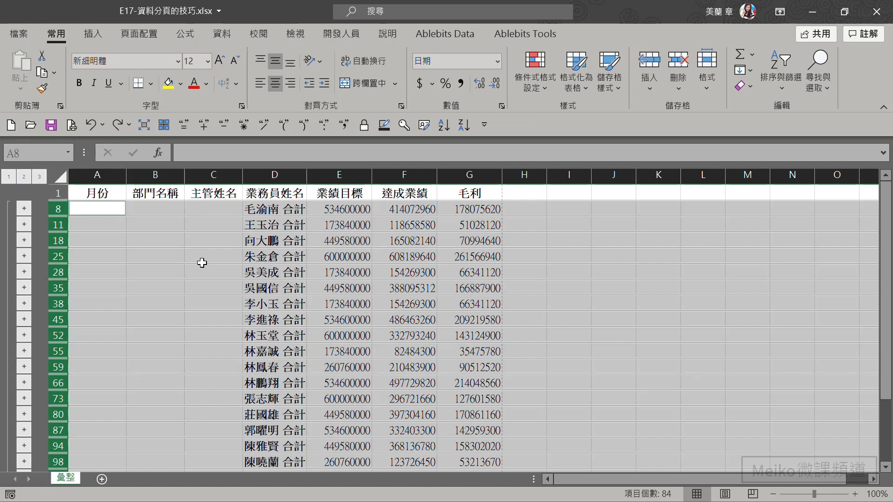
left_click(821, 88)
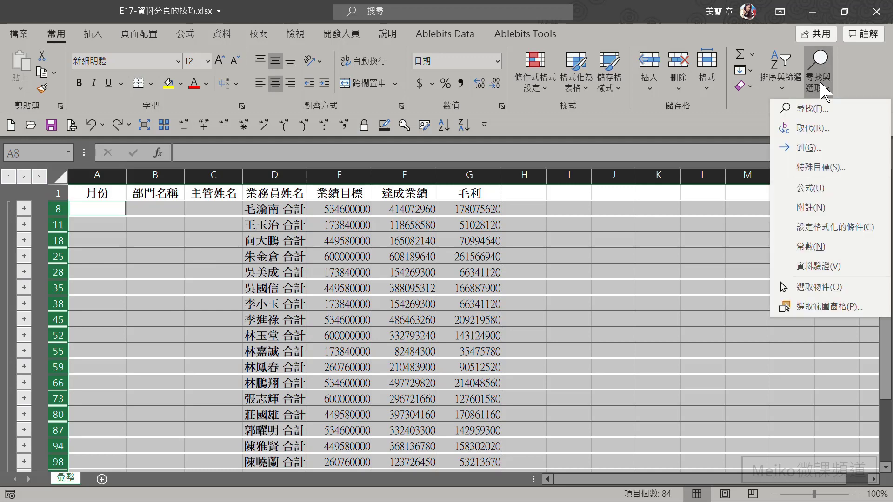
left_click(846, 176)
left_click(670, 291)
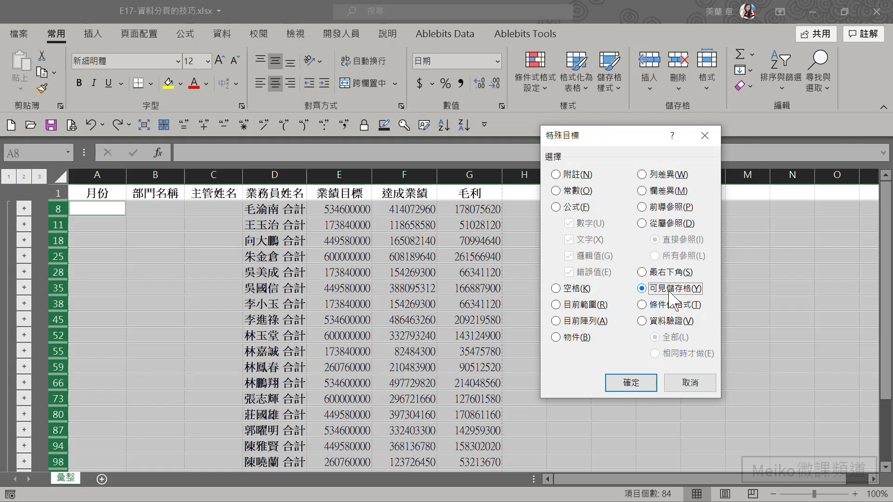
left_click(681, 385)
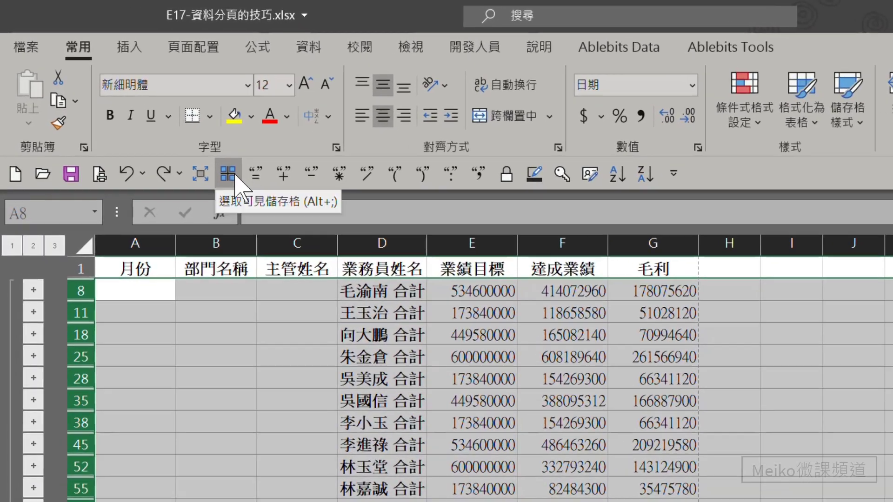
Restrict the selected subtotal rows to visible cells with the Select Visible Cells (選取可見儲存格) command.
left_click(227, 174)
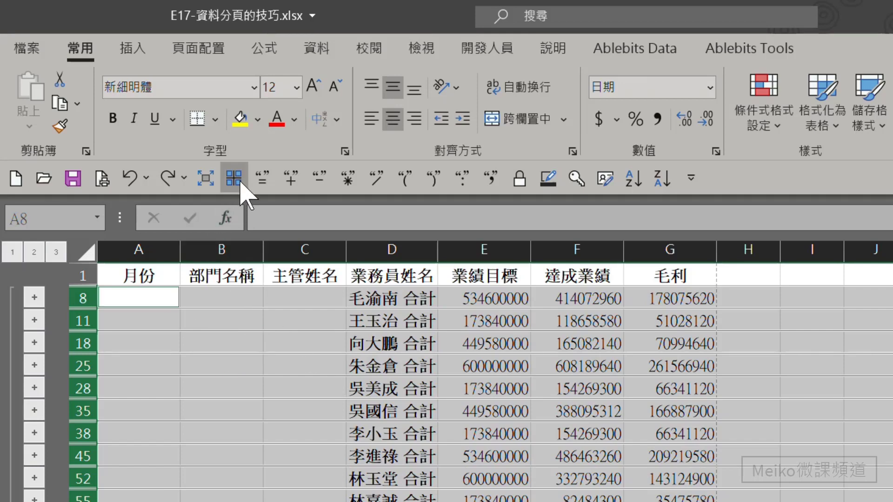
Locate 選取可見儲存格 among the commands not in the ribbon (不在功能區的命令) in the Quick Access Toolbar customization options.
left_click(691, 178)
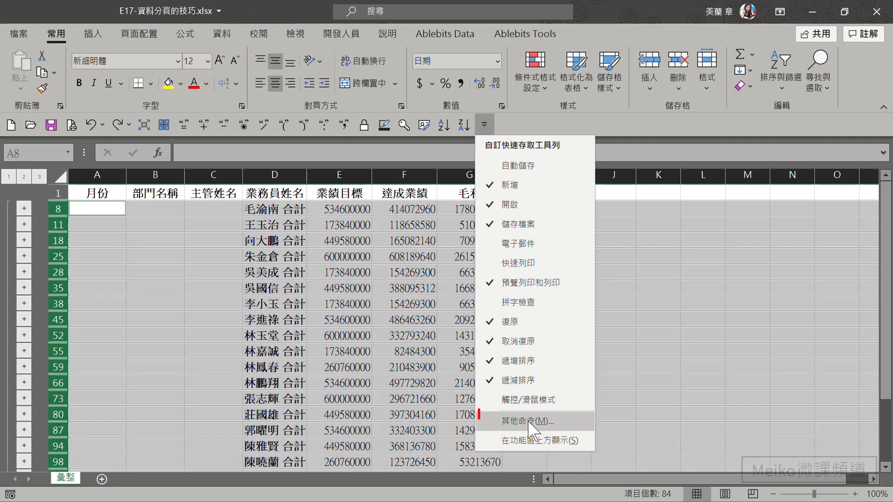
left_click(564, 420)
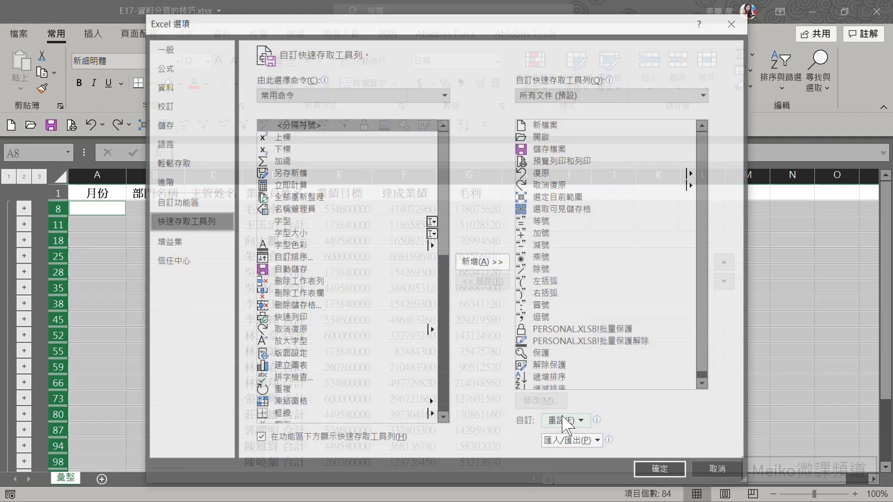
left_click(290, 96)
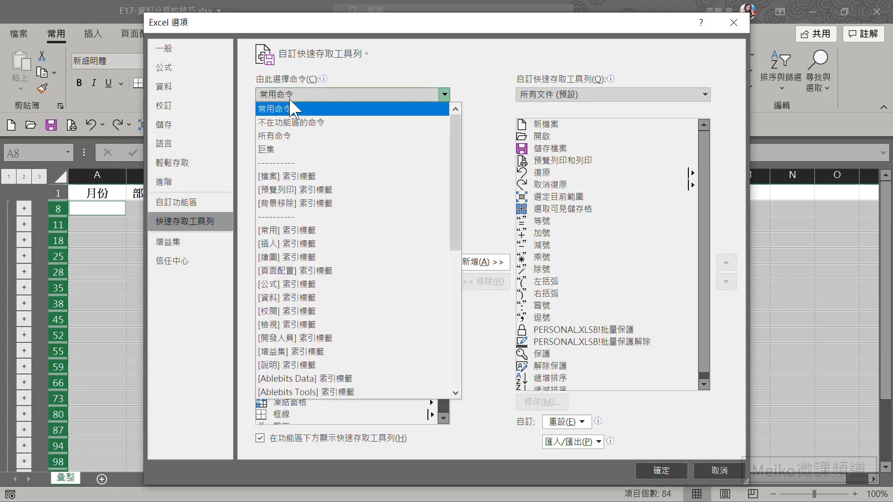
left_click(289, 125)
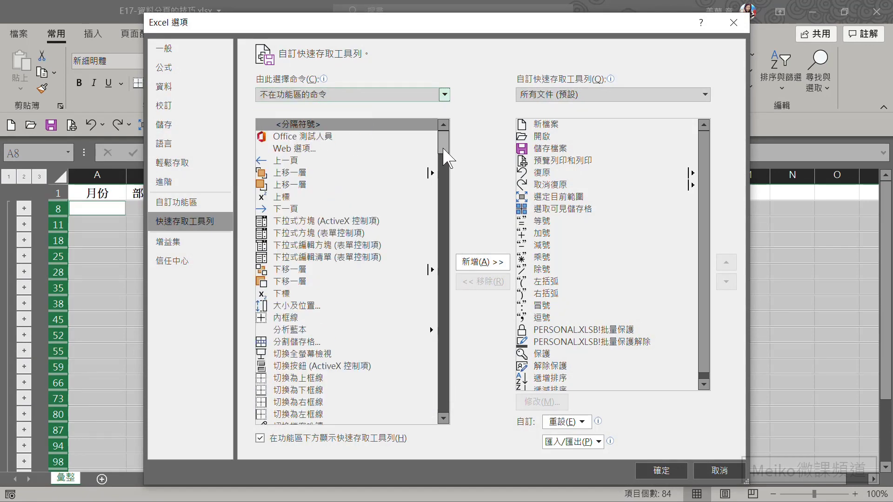
left_click_drag(443, 150, 445, 418)
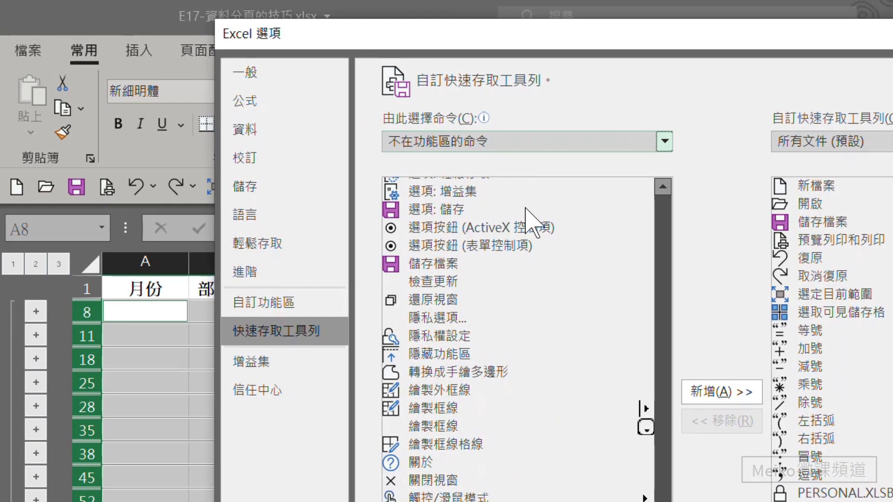
left_click(663, 187)
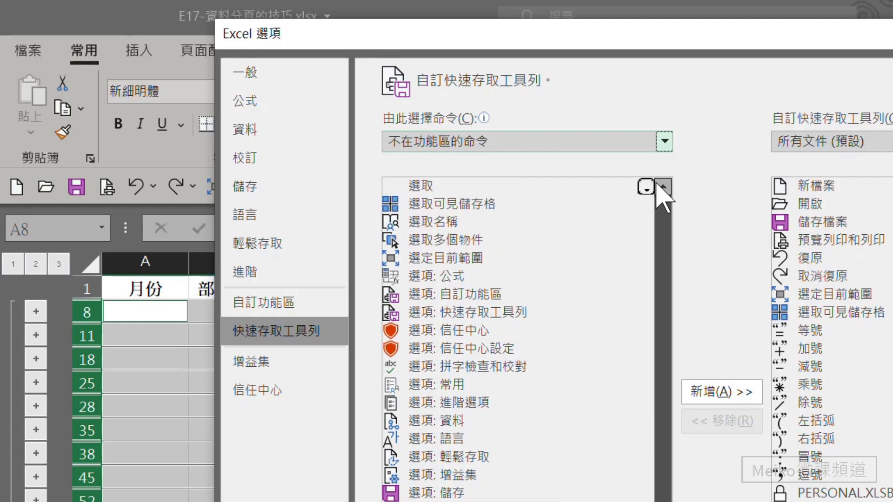
left_click(450, 220)
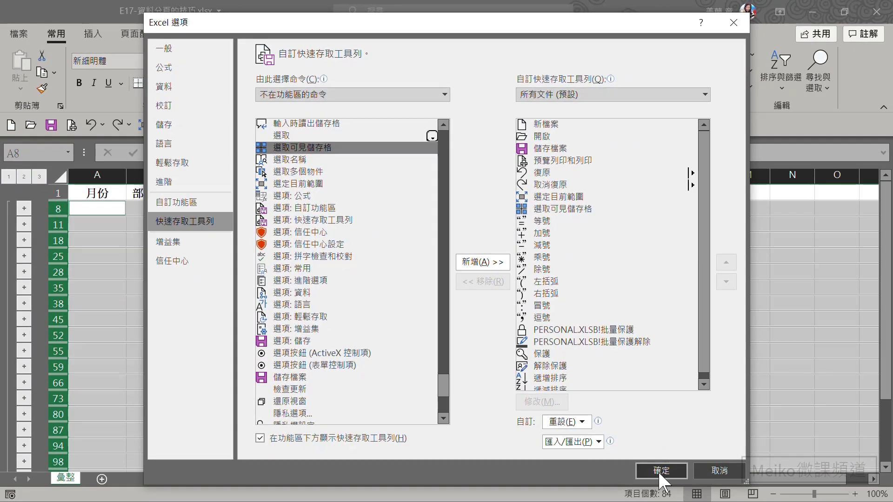
left_click(657, 470)
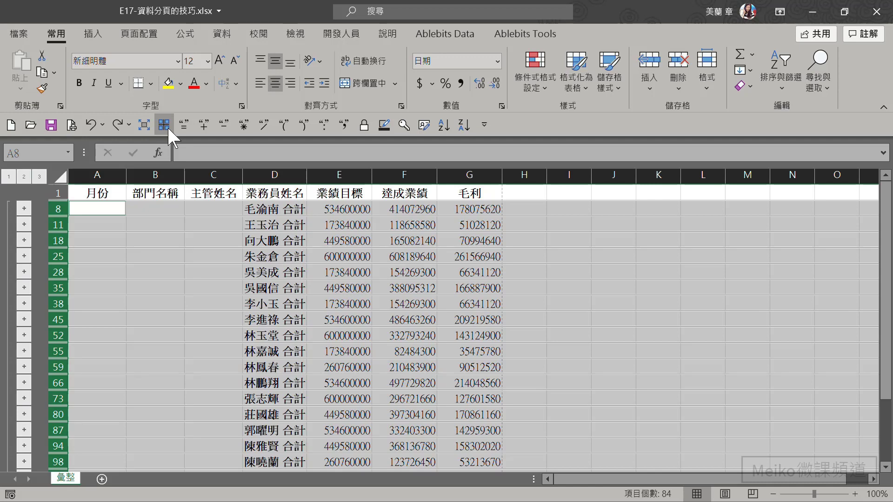
Delete the selected visible subtotal rows and clear the row selection.
right_click(337, 275)
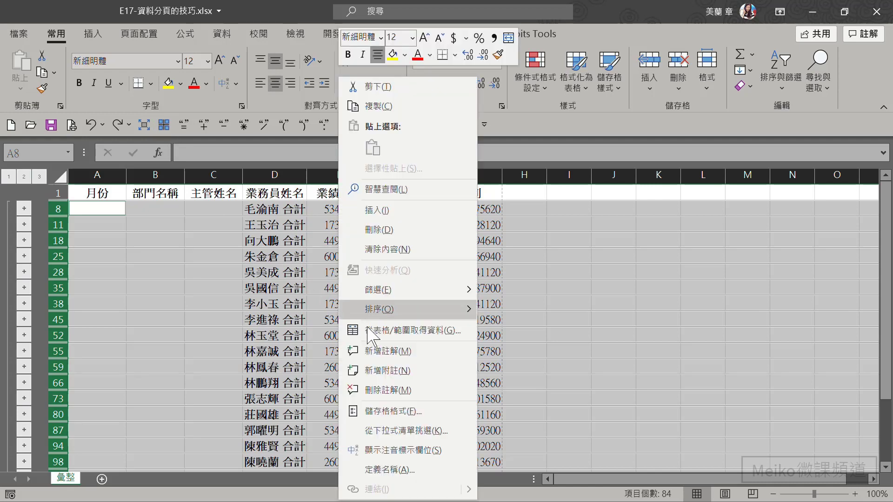
left_click(396, 230)
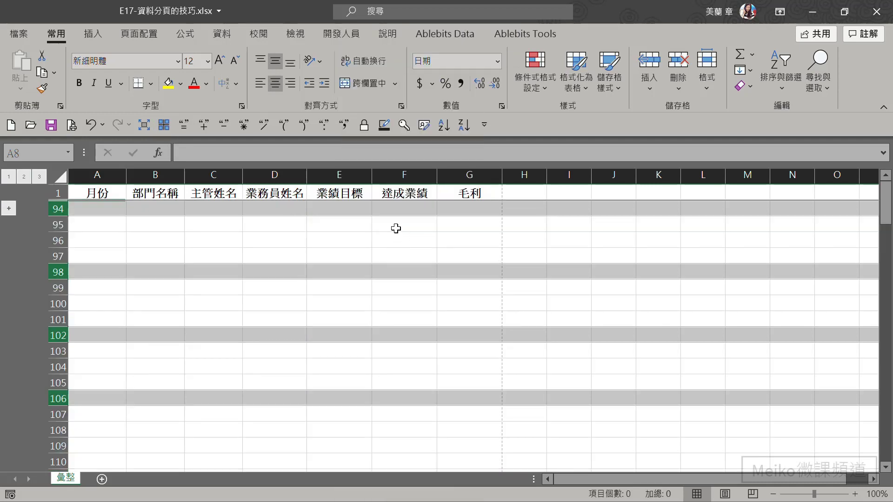
left_click(223, 241)
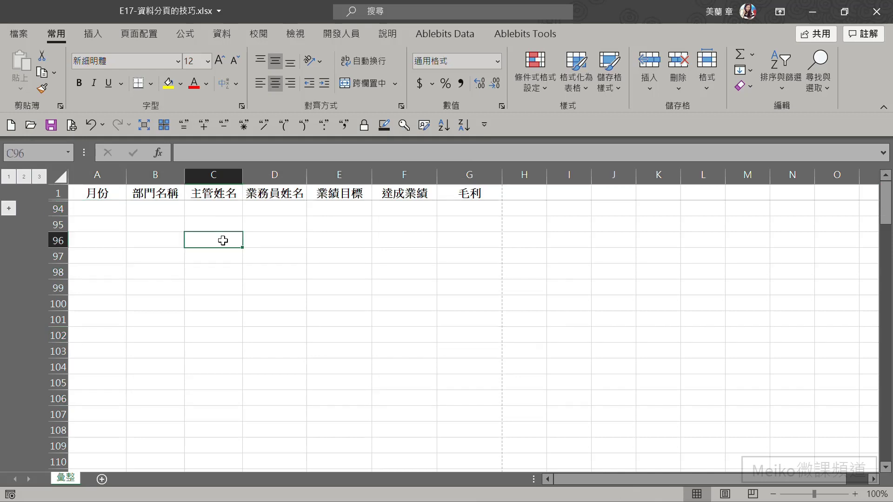
Expand the outline to level 3 and check the remaining detail rows for leftover subtotals.
left_click(40, 177)
left_click(175, 257)
scroll(176, 265, "down", 5)
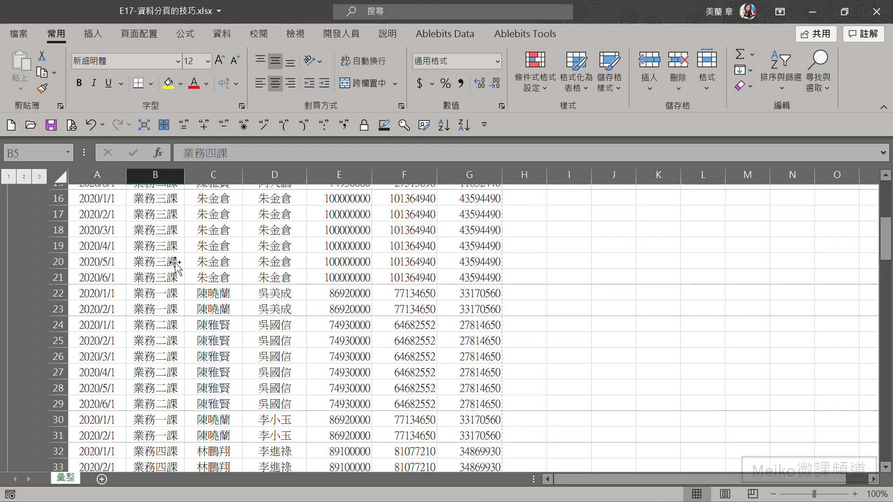
scroll(176, 265, "down", 5)
scroll(175, 266, "down", 7)
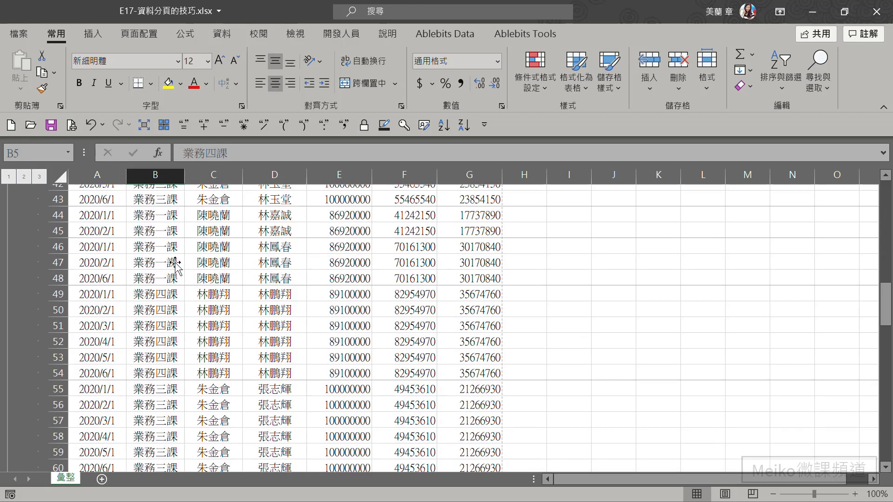
left_click(175, 264)
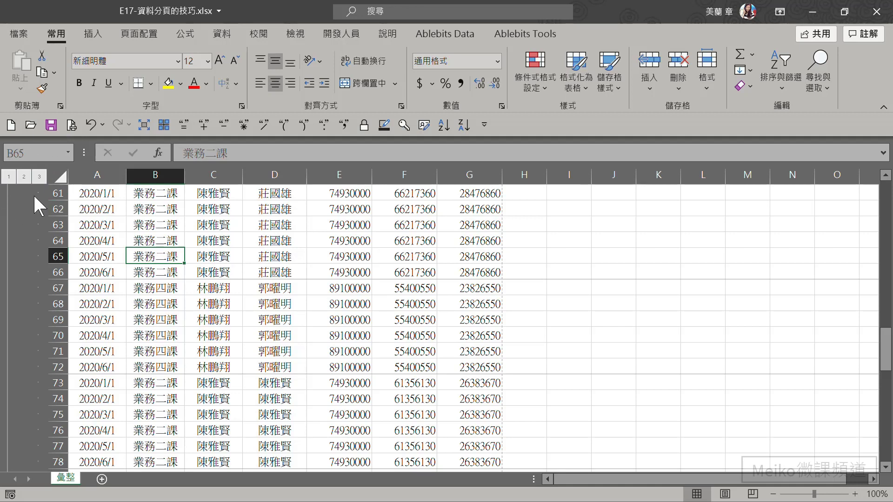
Clear the outline (清除大綱) from the sales data.
left_click(226, 239)
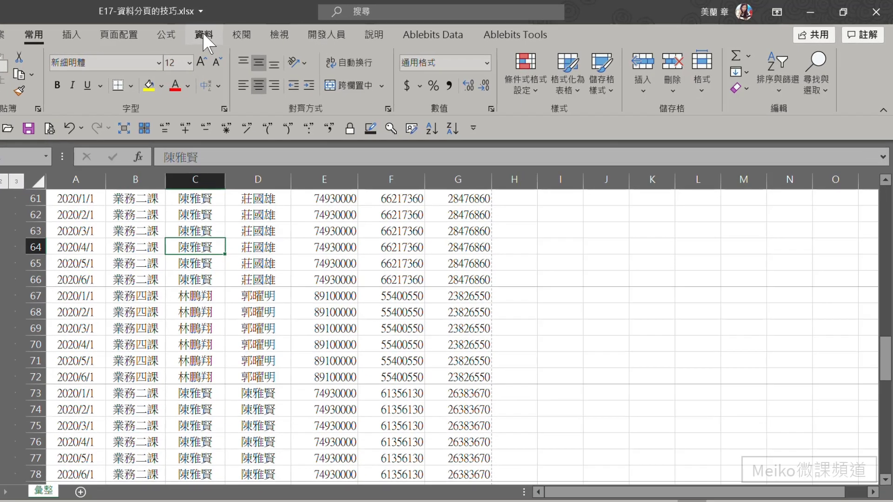
left_click(223, 34)
left_click(774, 88)
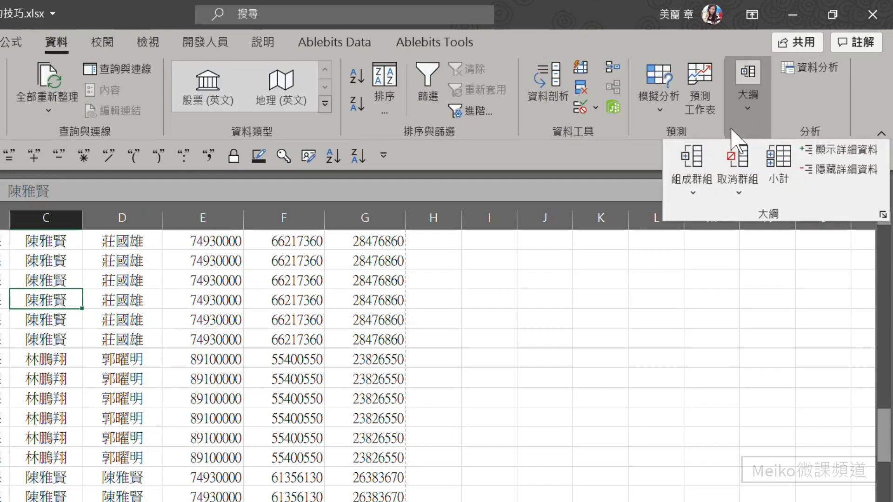
left_click(748, 192)
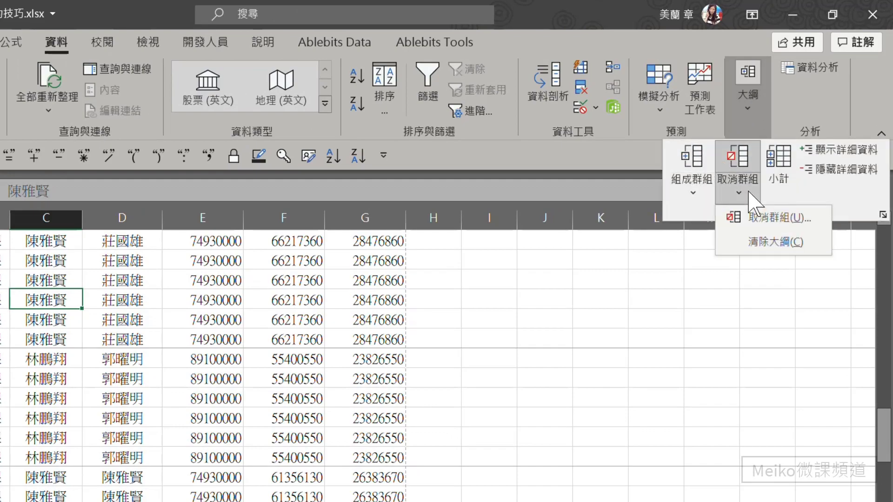
left_click(762, 242)
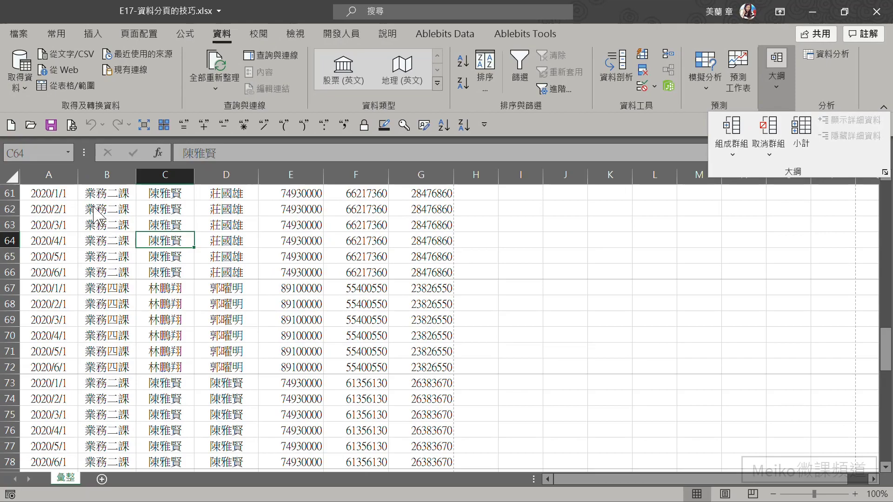
Preview the printout through page 5 to check the page splits and column headings, and return to the worksheet.
left_click(67, 125)
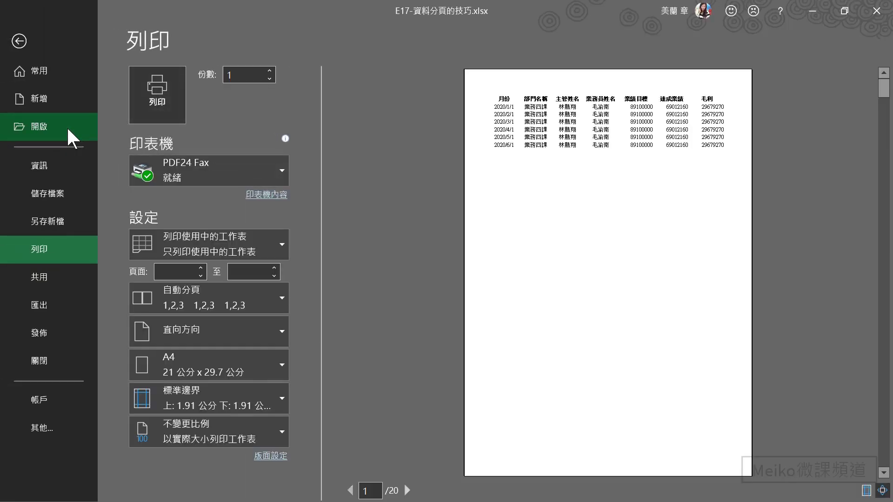
left_click(407, 490)
left_click(407, 491)
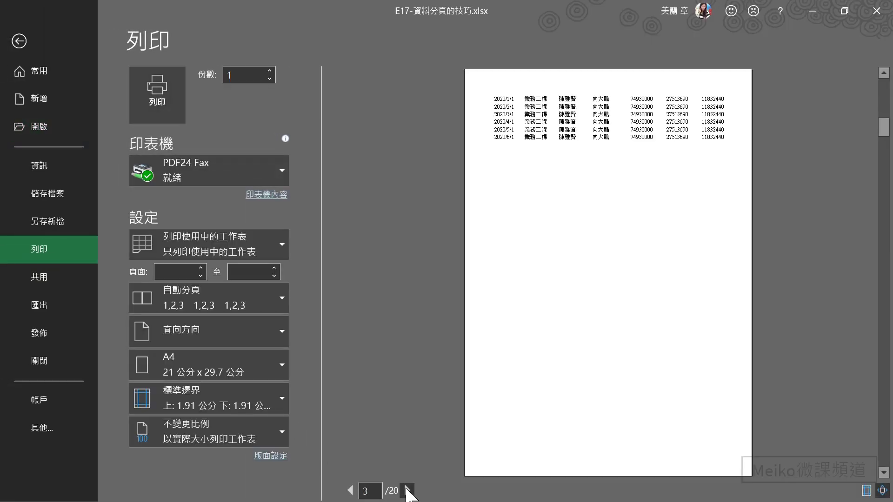
left_click(407, 491)
left_click(408, 490)
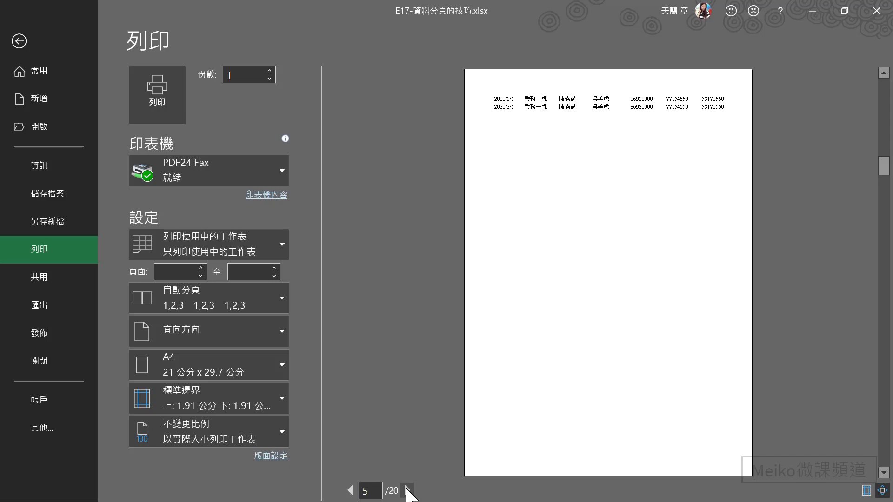
key("Escape")
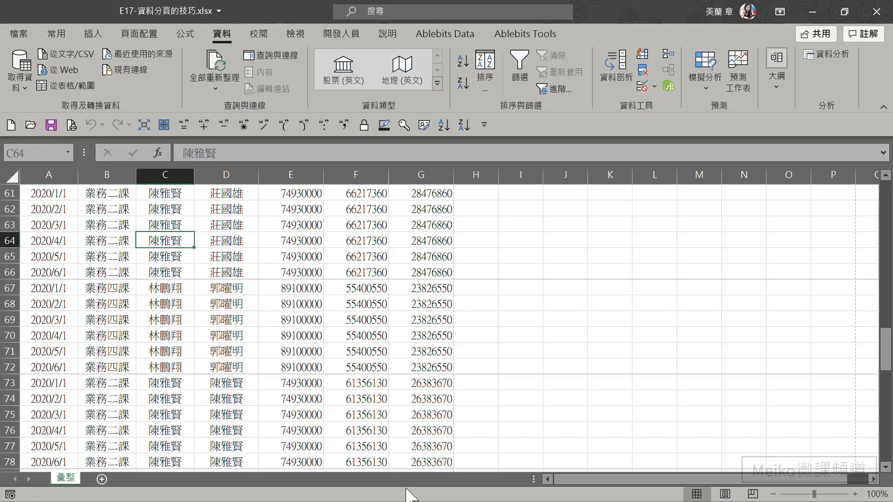
Set row 1 ($1:$1) as the title row repeated on every printed page.
left_click(139, 33)
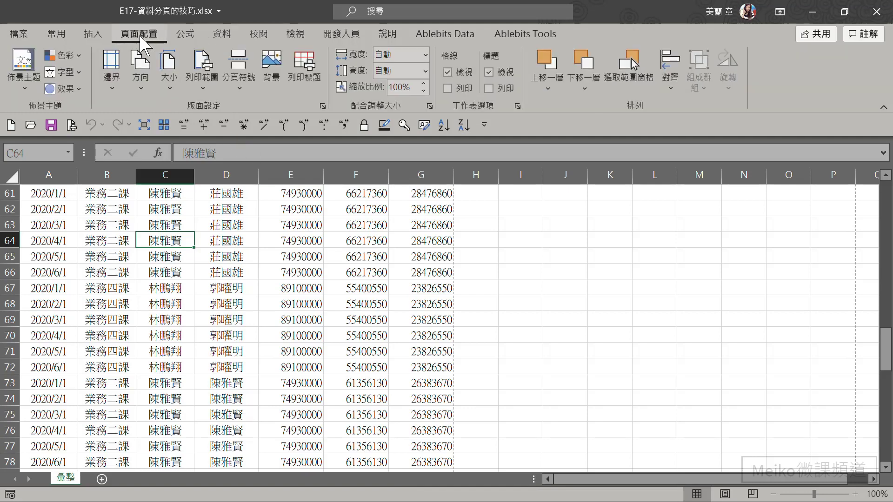
left_click(306, 74)
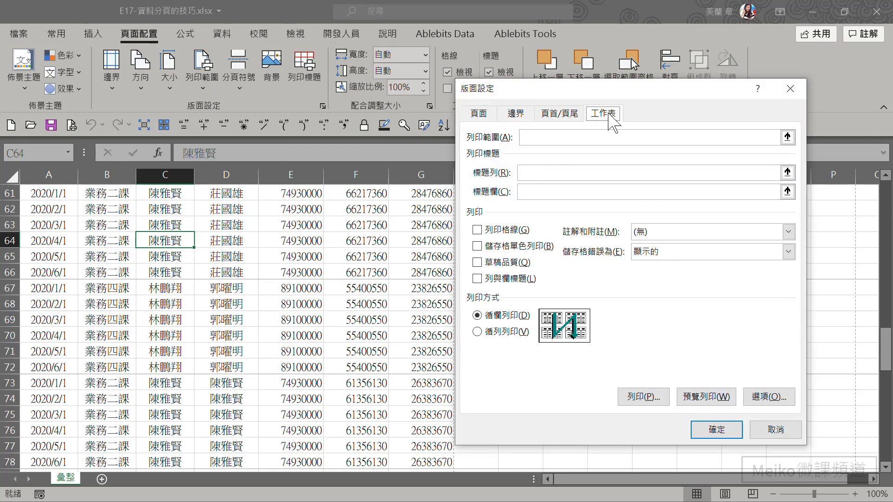
left_click(530, 173)
scroll(187, 217, "up", 20)
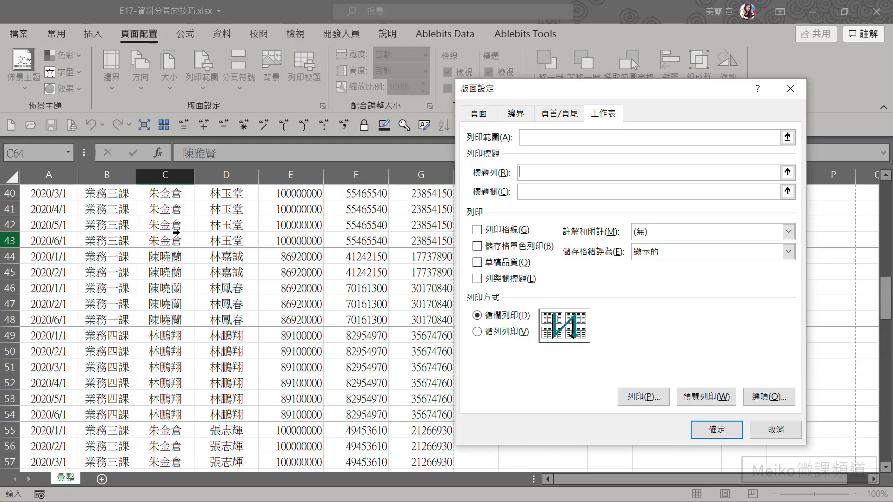
scroll(187, 216, "up", 1)
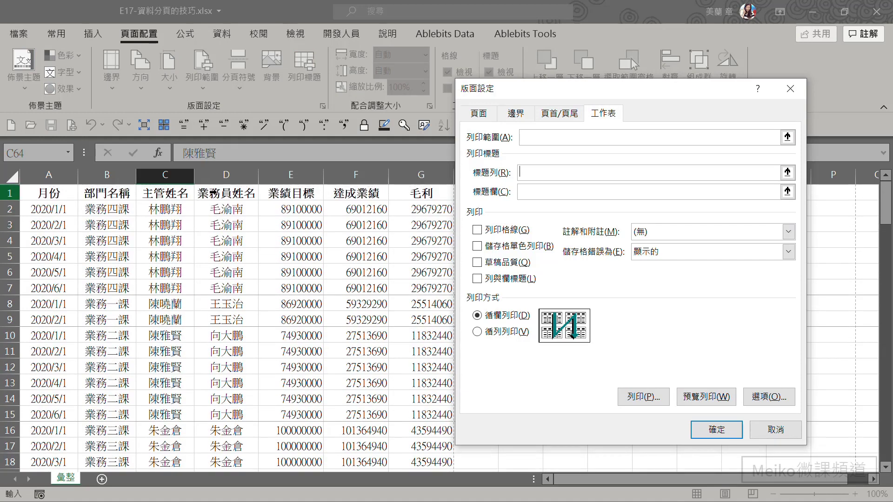
left_click(9, 193)
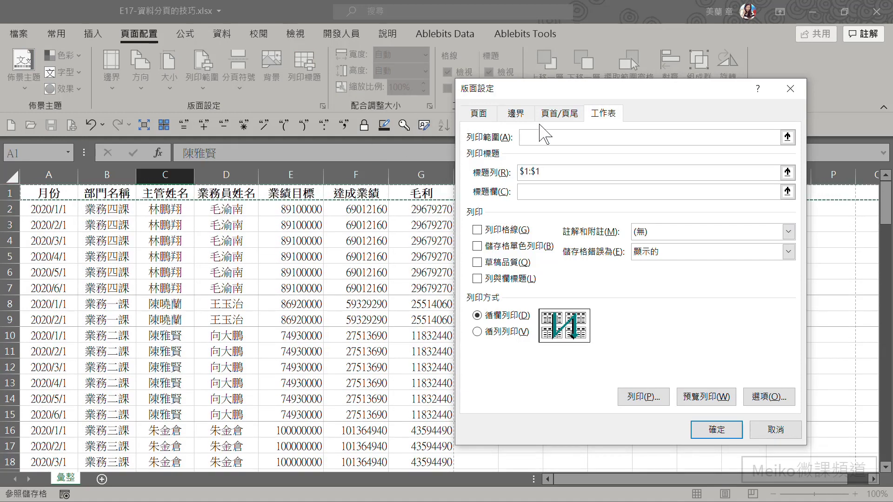
Set the page footer to 第 1 頁，共 ? 頁 and apply the page setup.
left_click(564, 116)
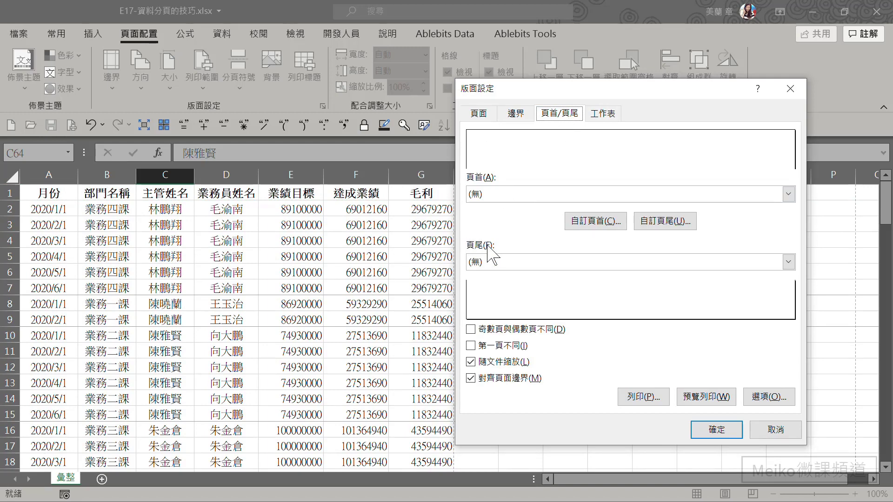
left_click(504, 263)
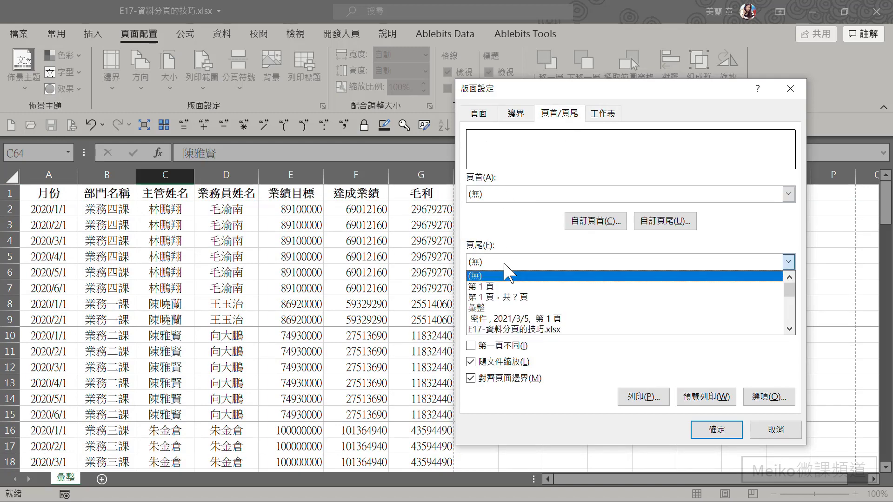
left_click(502, 297)
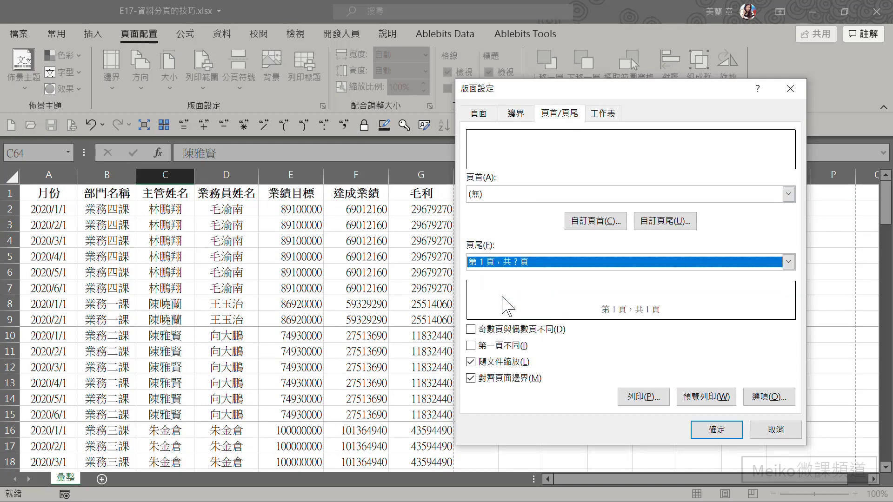
left_click(713, 435)
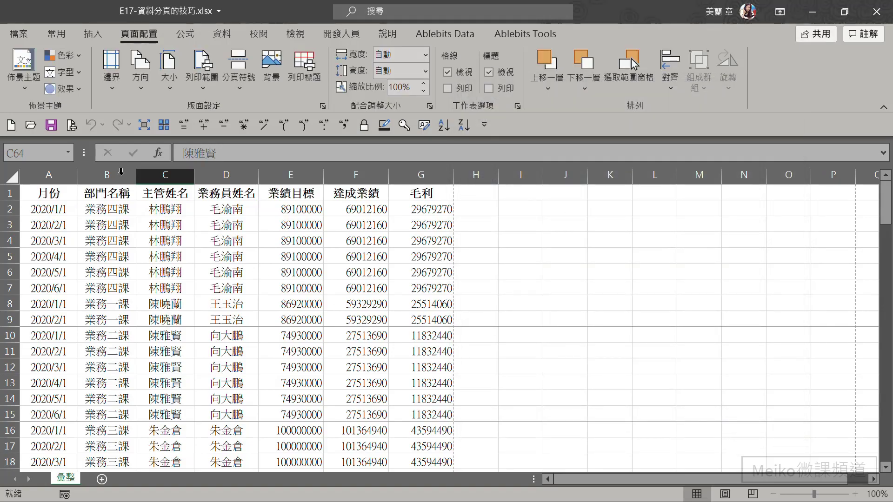
Preview the first printed pages to check the repeated header row and page-number footer.
left_click(71, 125)
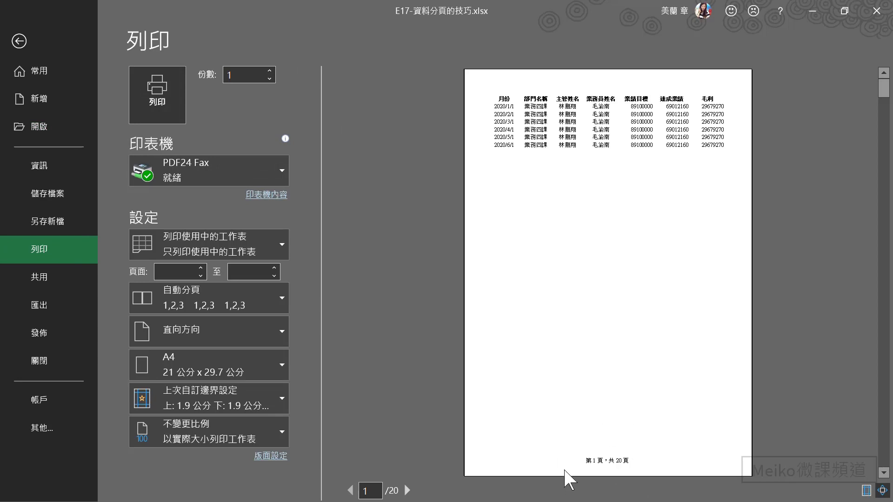
left_click(405, 489)
left_click(405, 490)
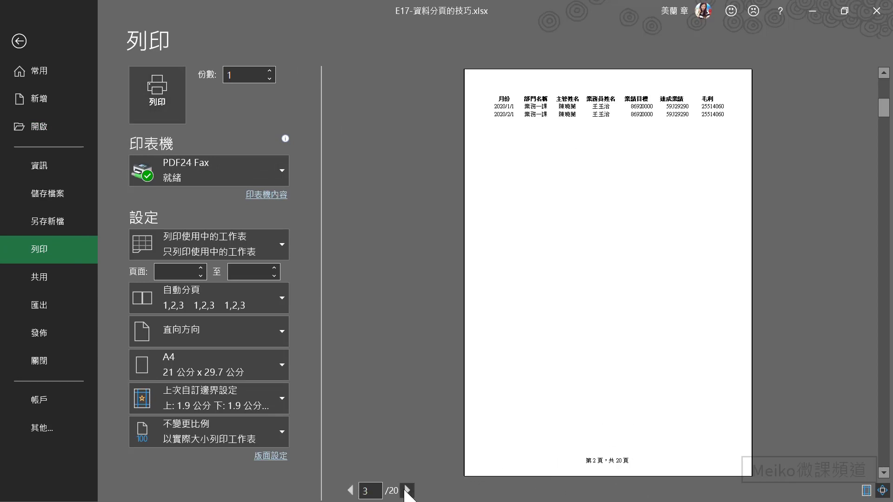